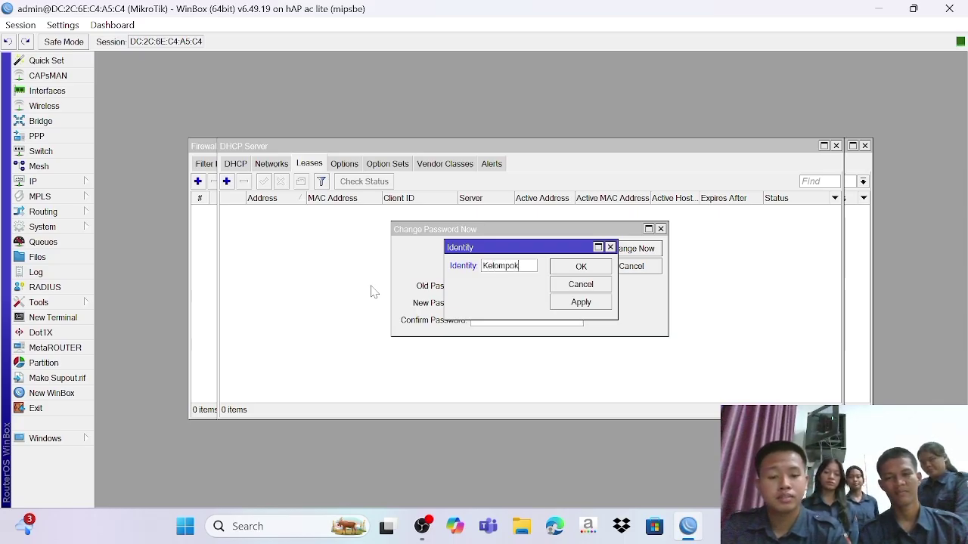
Step: Save 'Kelompok 5' as the router identity and give the admin user a new password
click(565, 306)
click(566, 271)
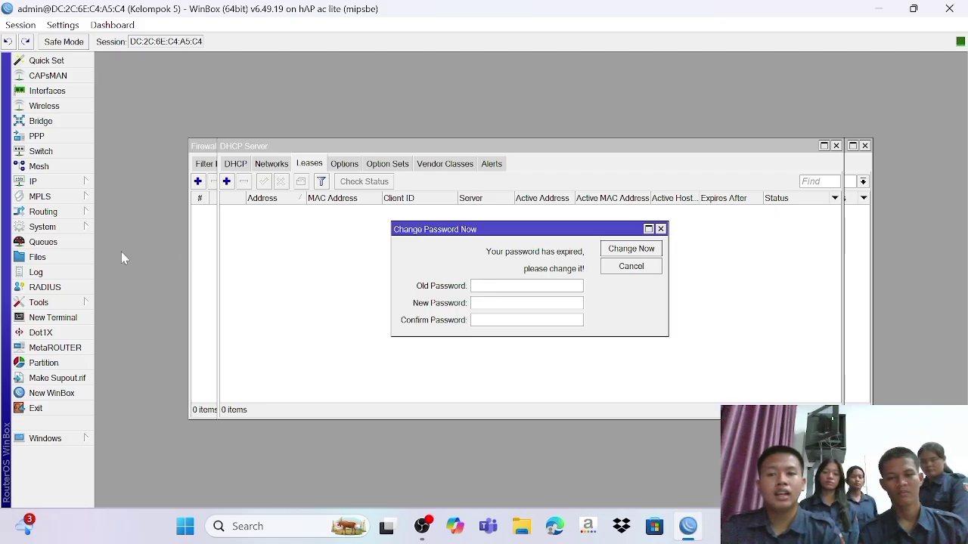
click(53, 227)
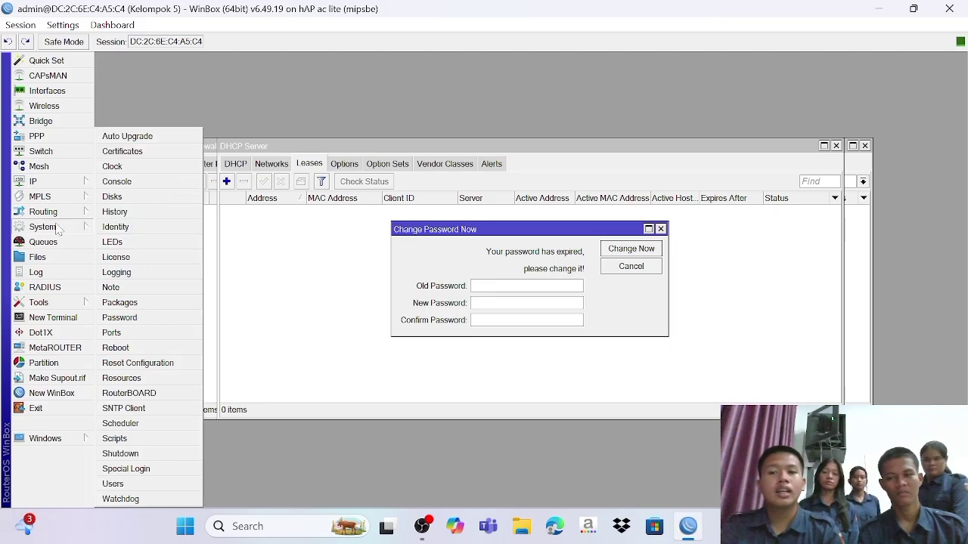
click(112, 484)
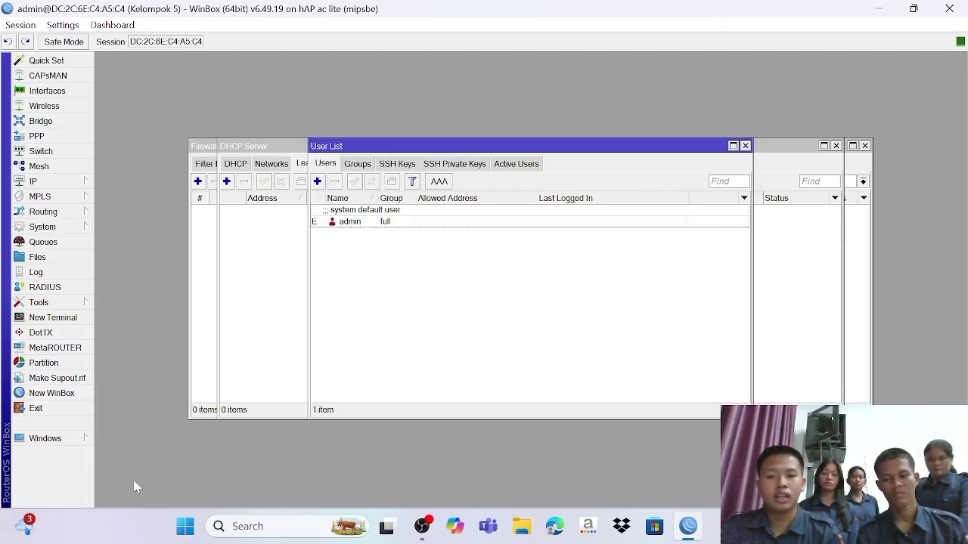
double_click(346, 224)
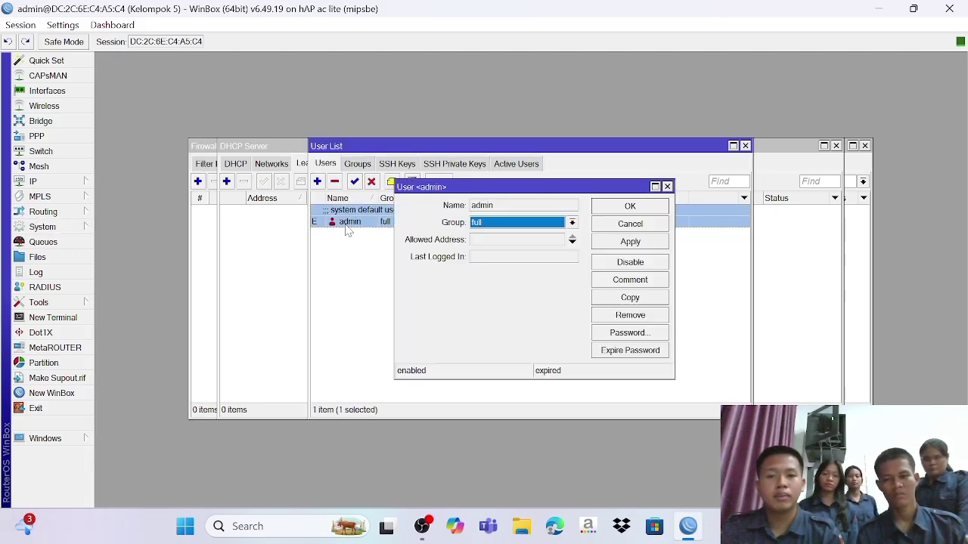
click(629, 333)
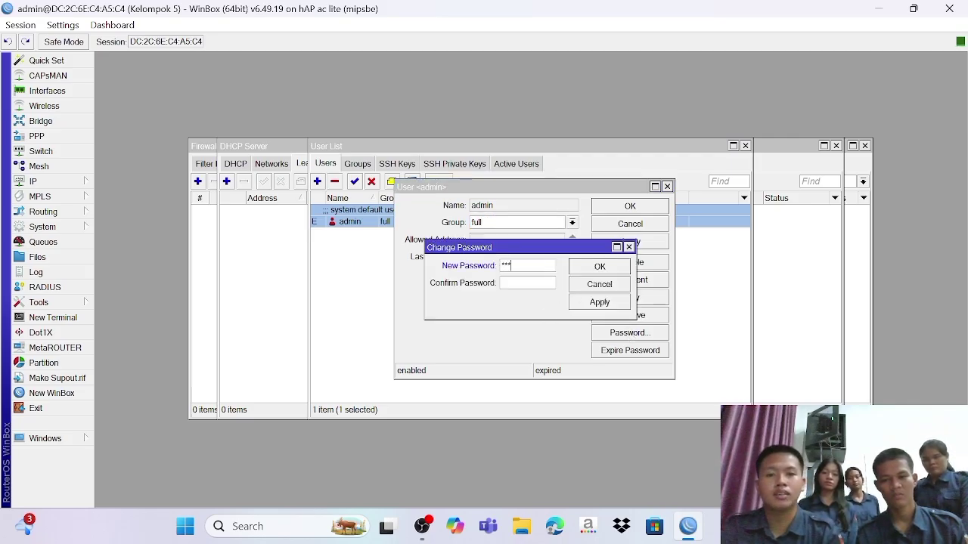
text(***)
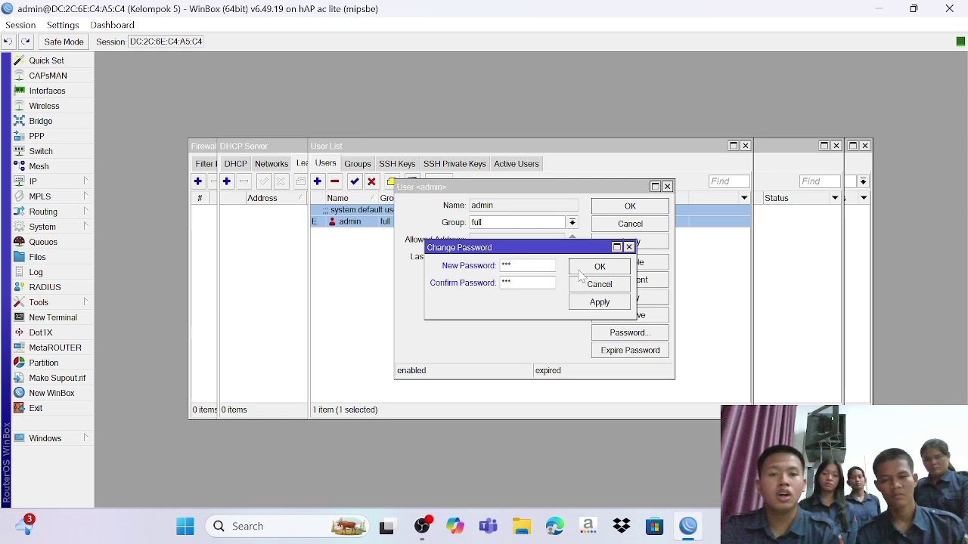
click(586, 268)
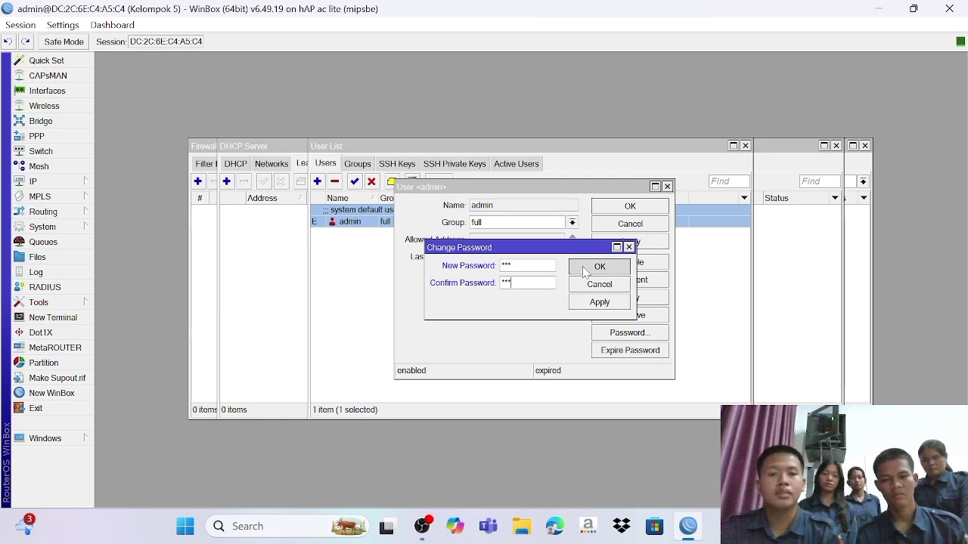
Step: Create a DHCP client on interface ether1 so it leases 192.168.1.250
click(79, 185)
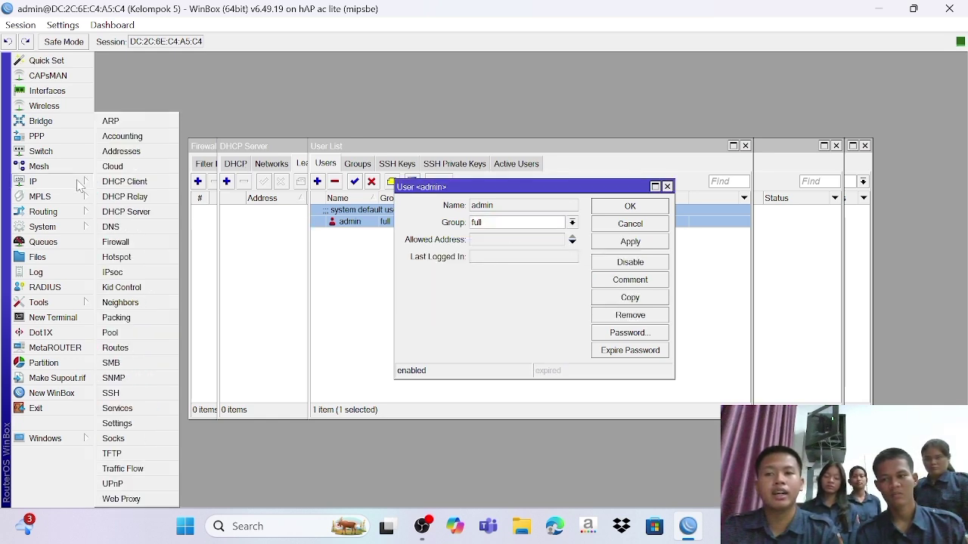
click(152, 183)
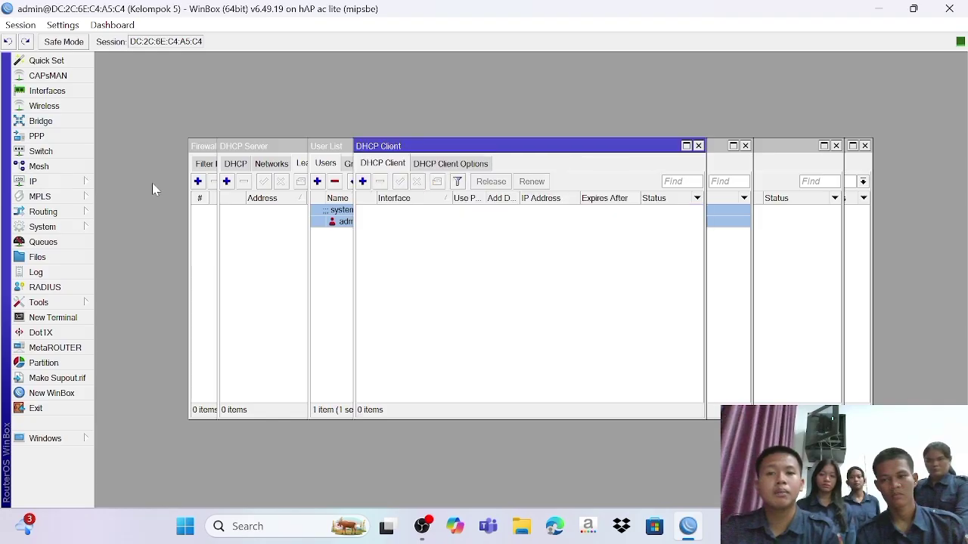
click(363, 182)
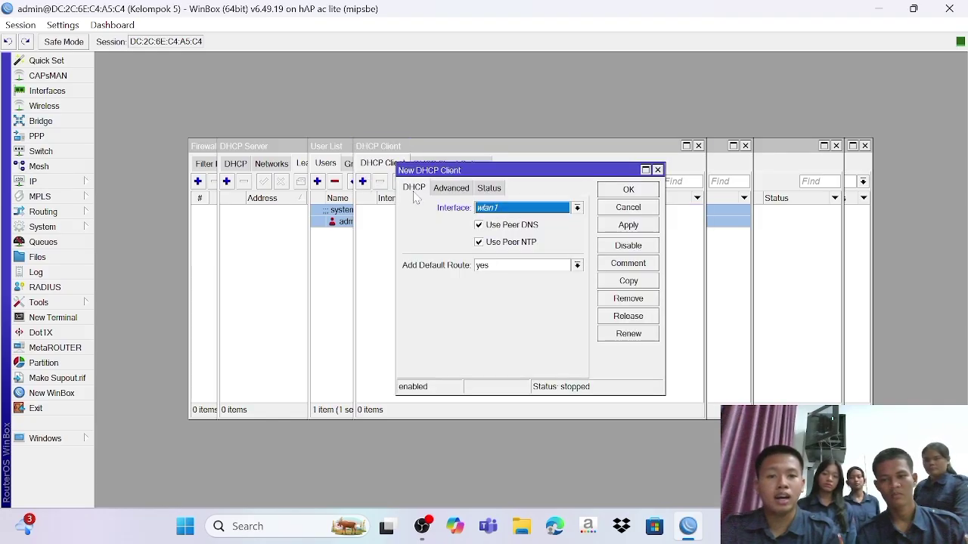
click(520, 209)
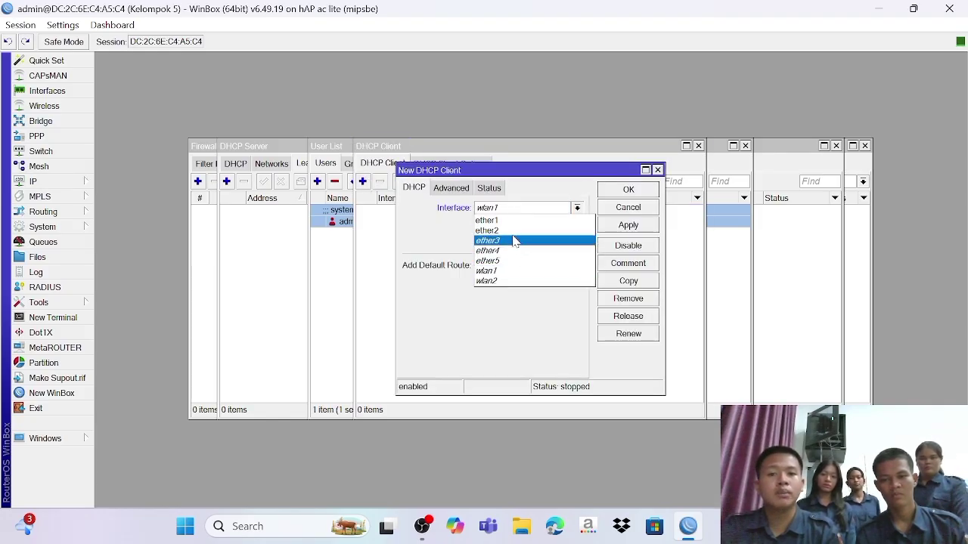
click(512, 220)
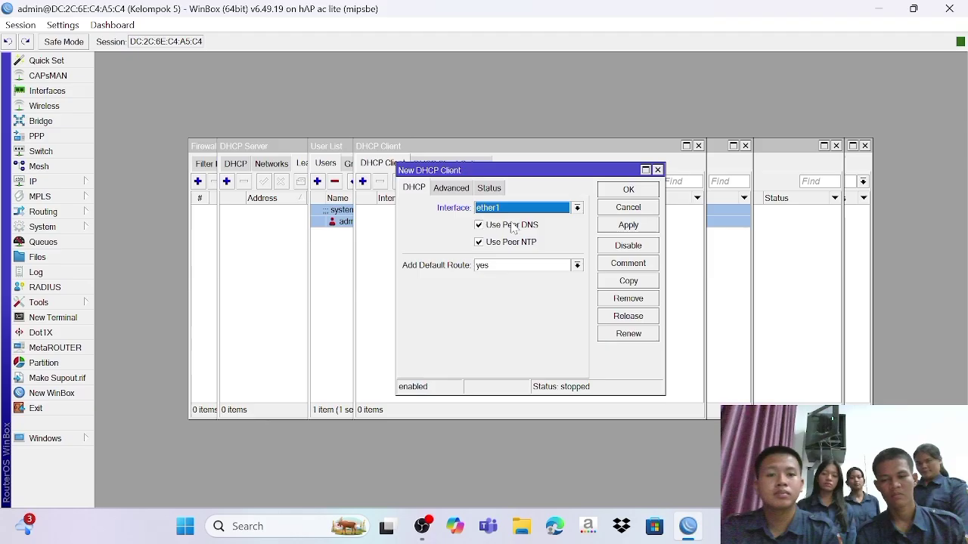
click(621, 227)
click(621, 189)
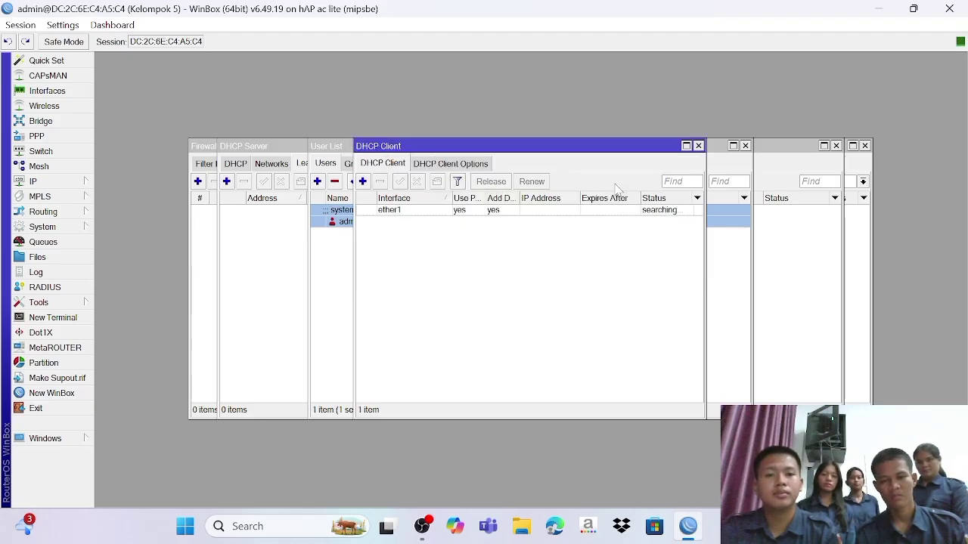
click(94, 181)
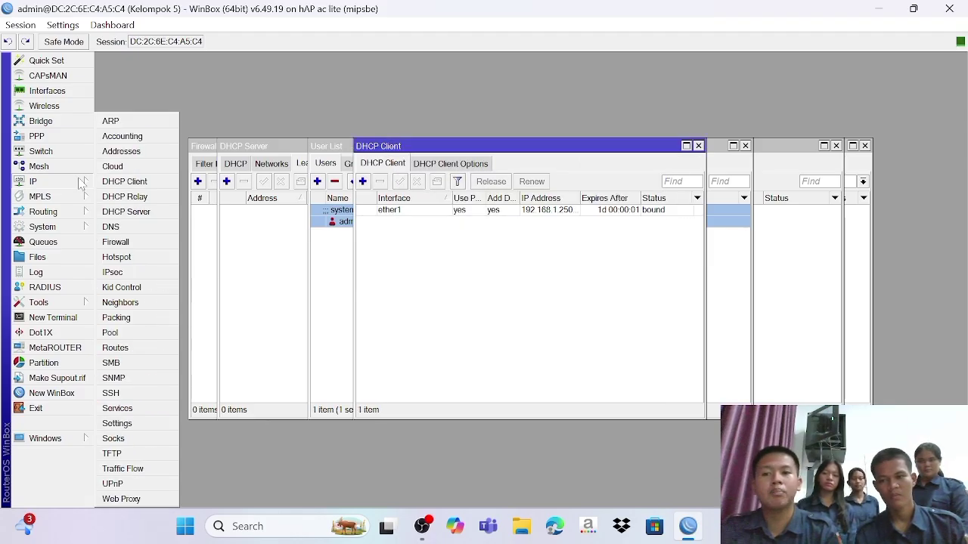
Step: Add the IP address 192.168.19.1/24 on interface ether2
click(150, 154)
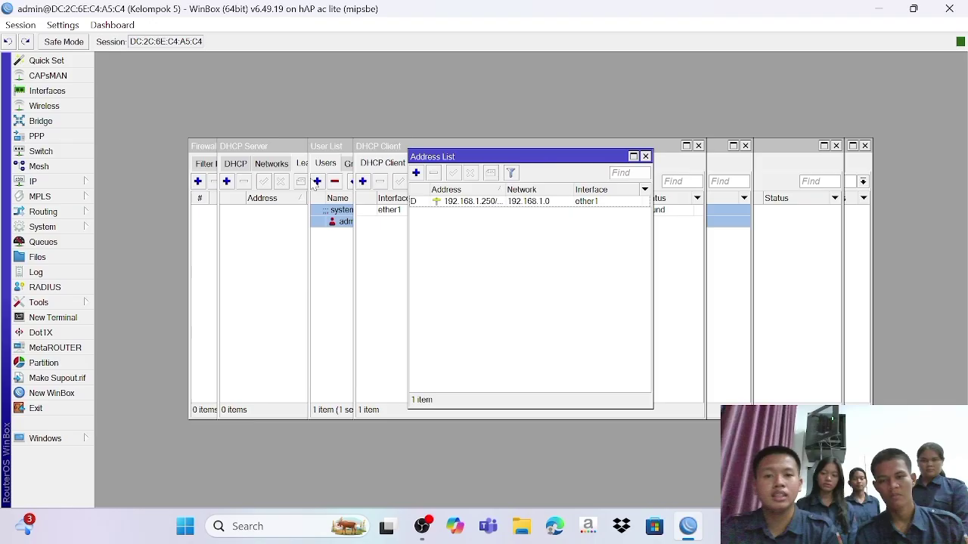
click(415, 172)
text(192.1)
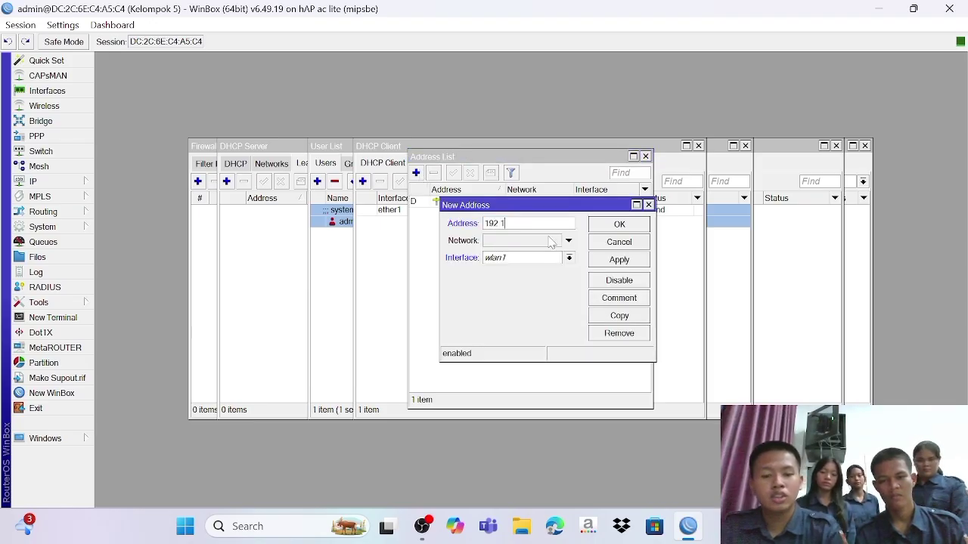
text(68.)
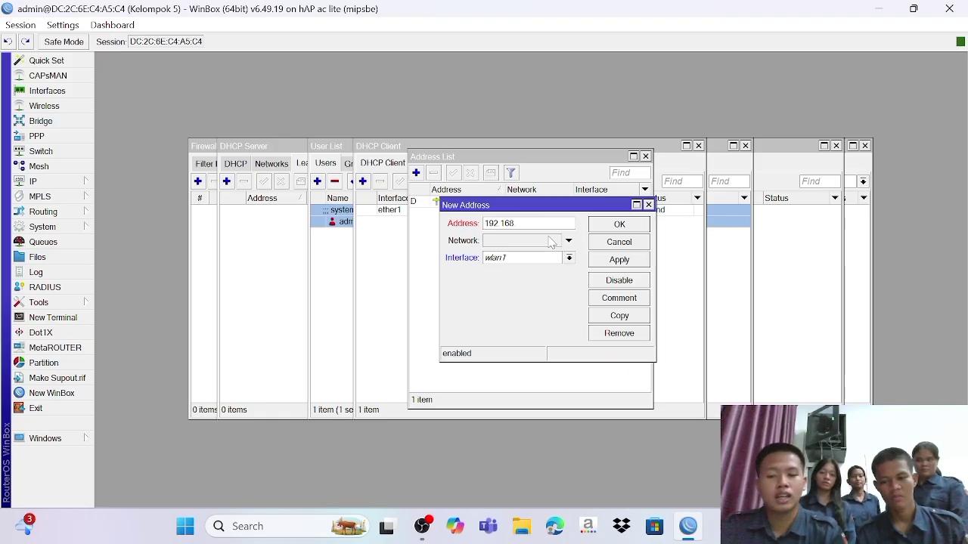
text(19.1/24)
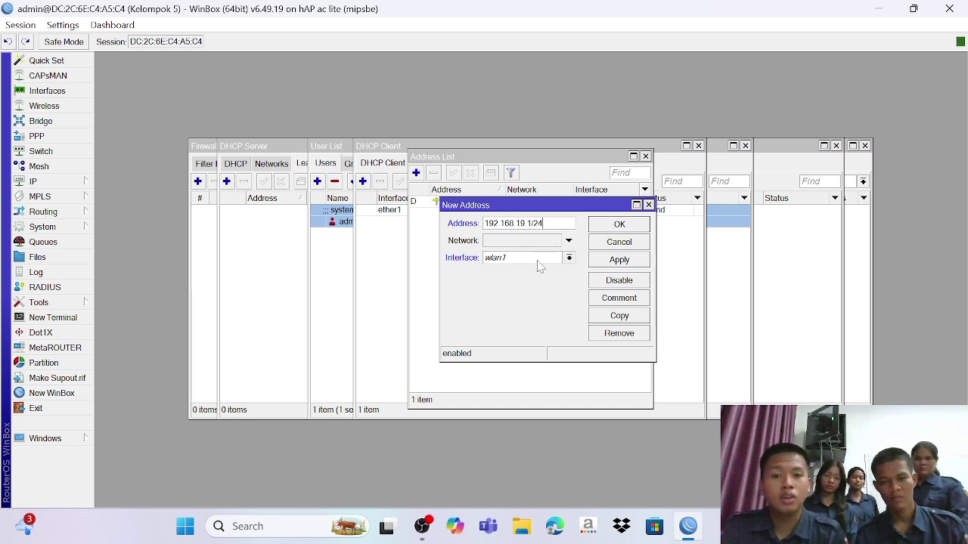
click(539, 258)
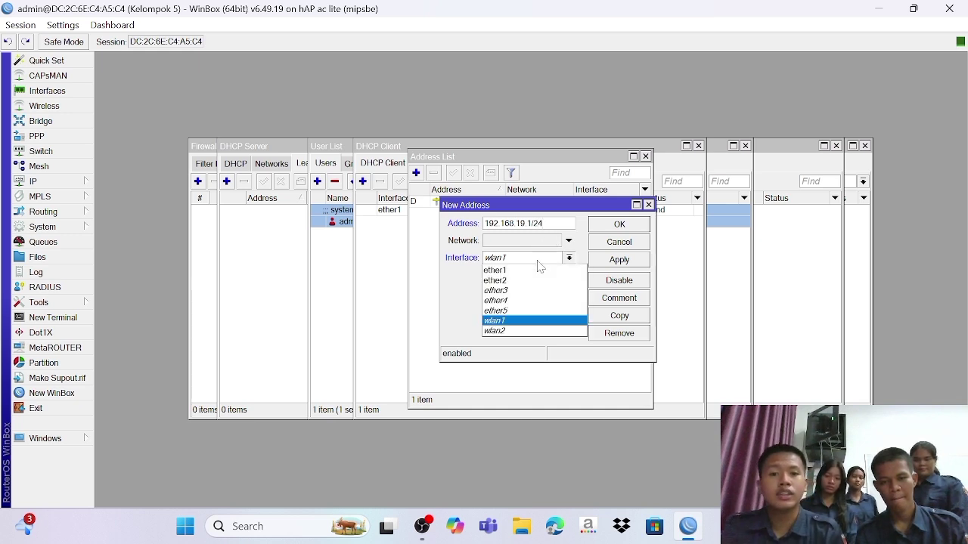
click(521, 281)
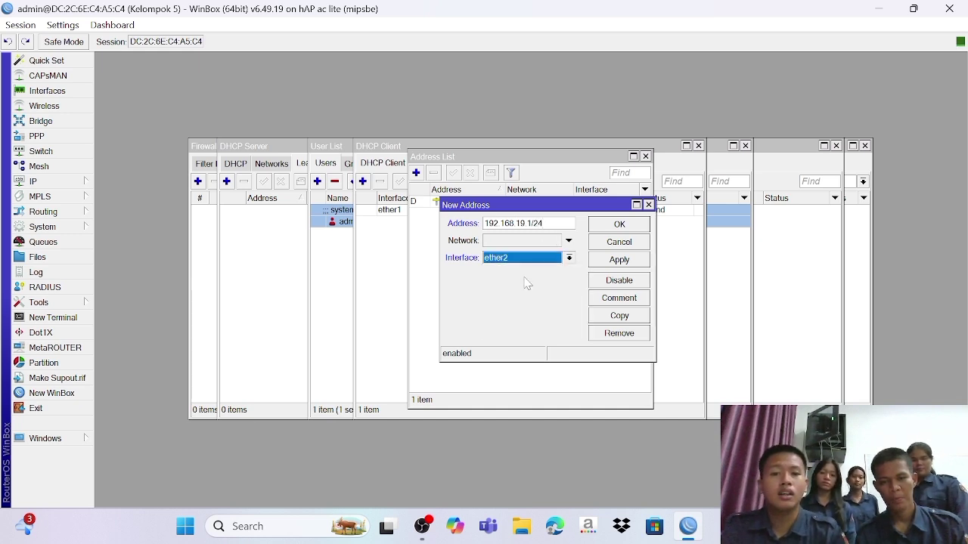
click(619, 260)
click(619, 227)
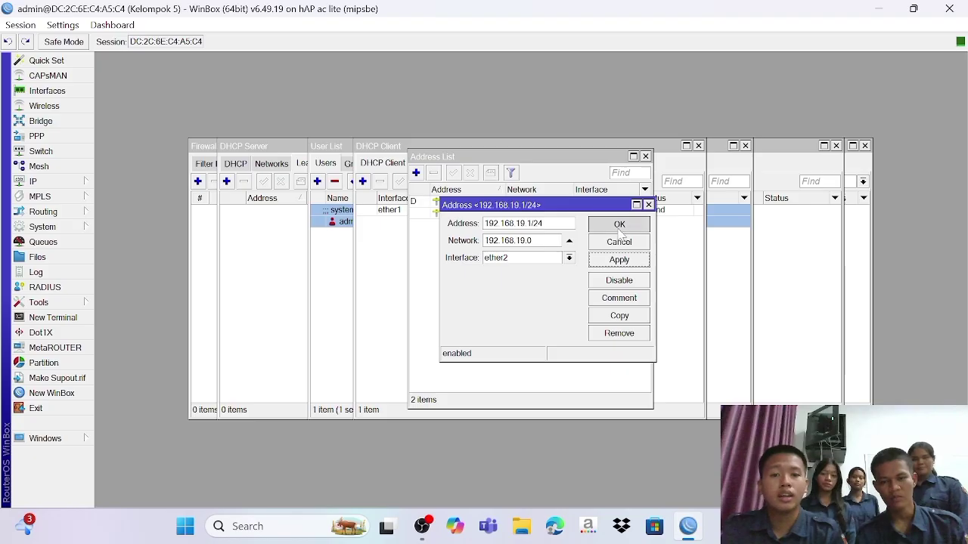
click(76, 185)
Step: Run DHCP Setup on ether2, accepting the proposed values to create dhcp1 with pool dhcp_pool0
click(121, 213)
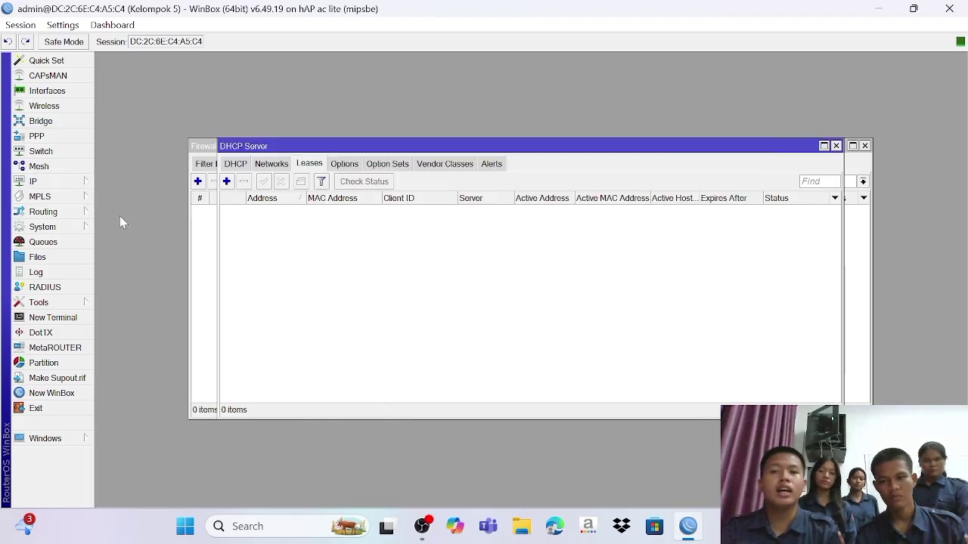
click(236, 165)
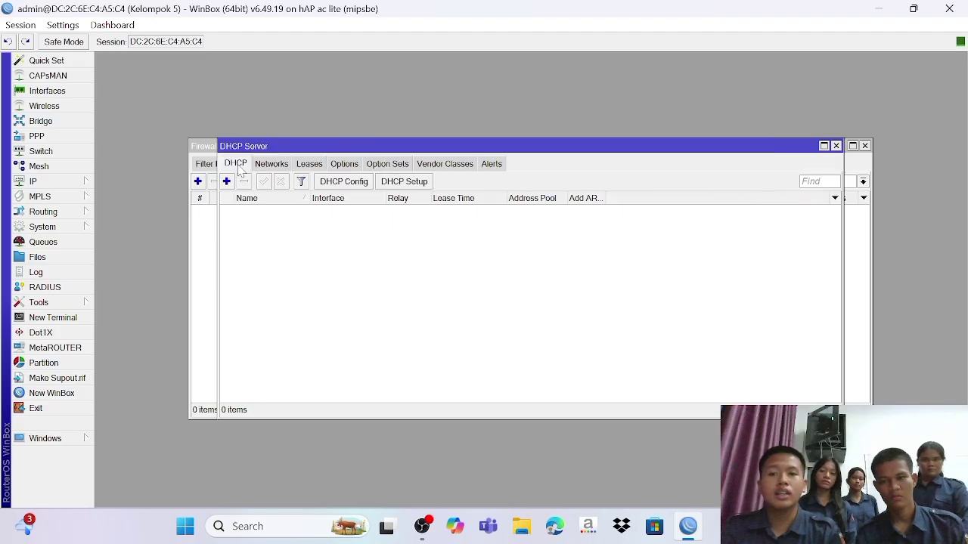
click(421, 188)
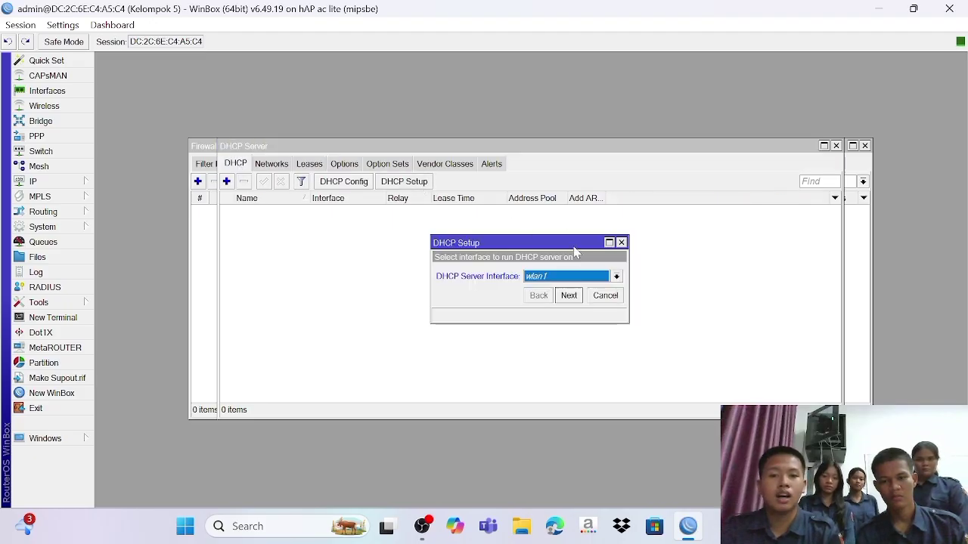
click(574, 278)
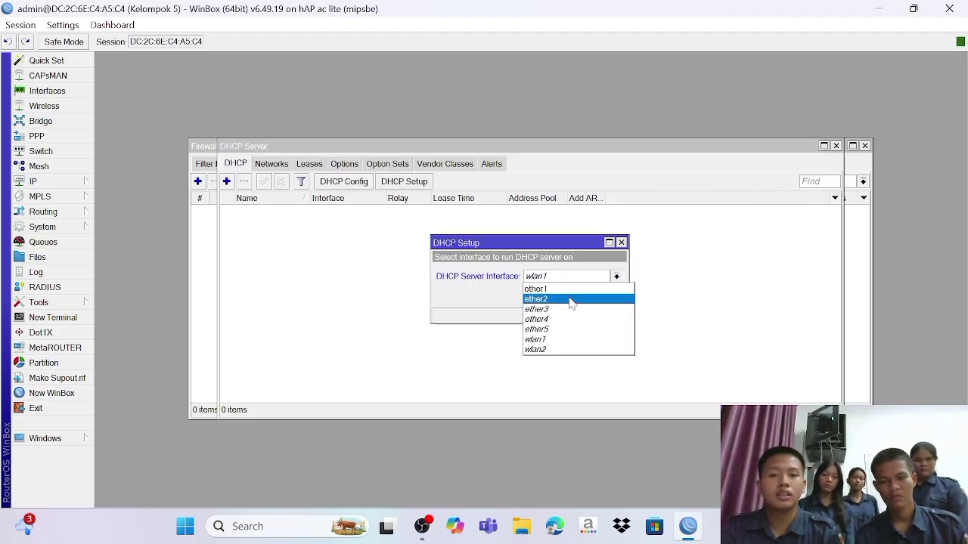
click(569, 298)
click(569, 298)
click(569, 298)
click(570, 298)
click(569, 298)
click(569, 298)
click(569, 298)
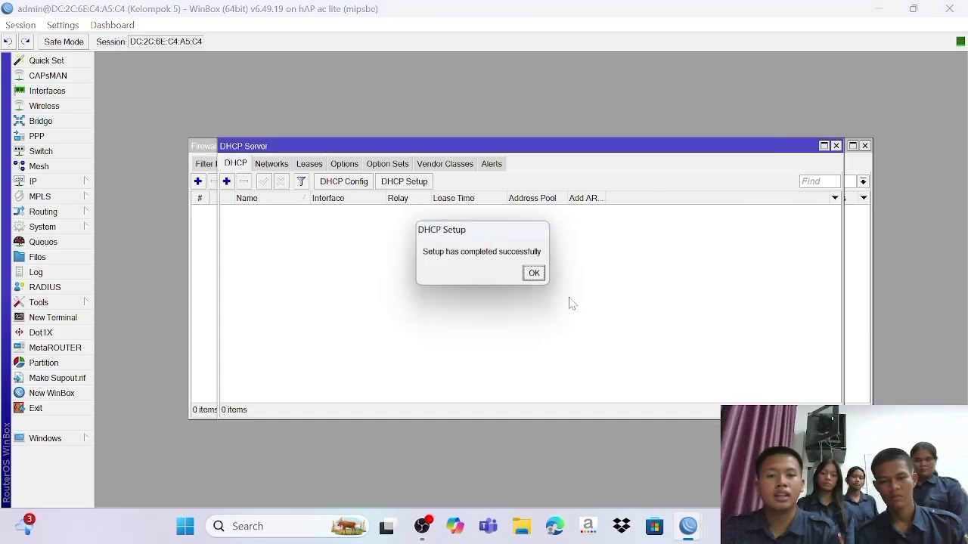
click(533, 277)
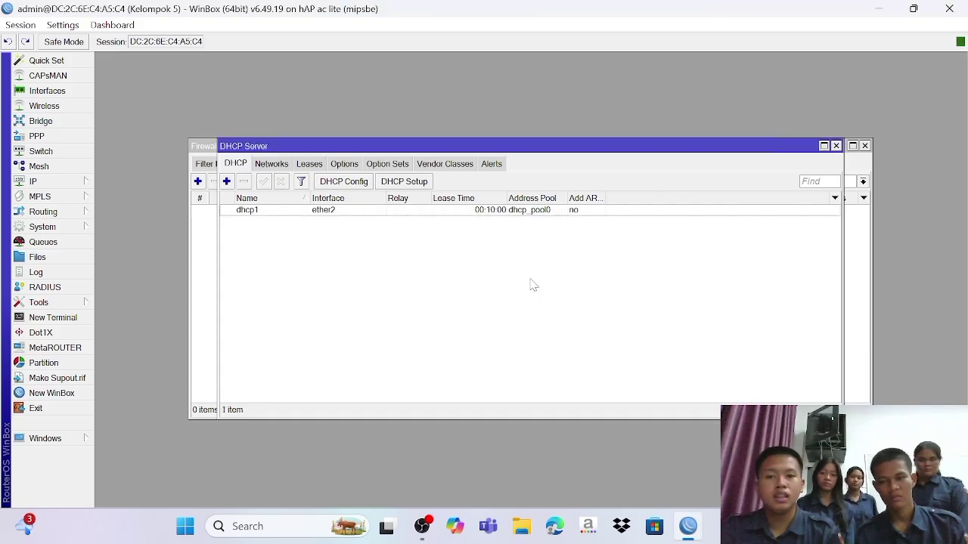
click(38, 184)
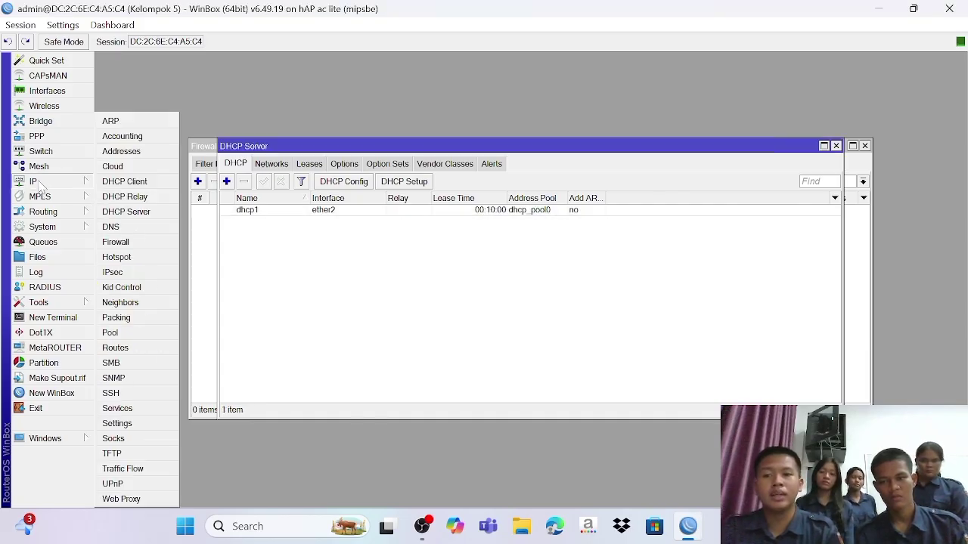
Step: Start a new NAT rule with chain srcnat and Out. Interface ether1
click(136, 243)
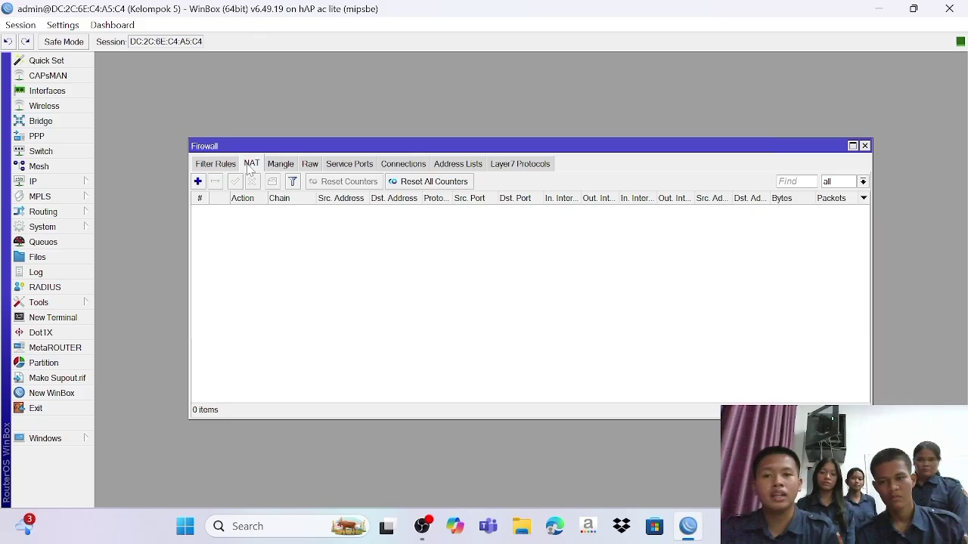
click(197, 181)
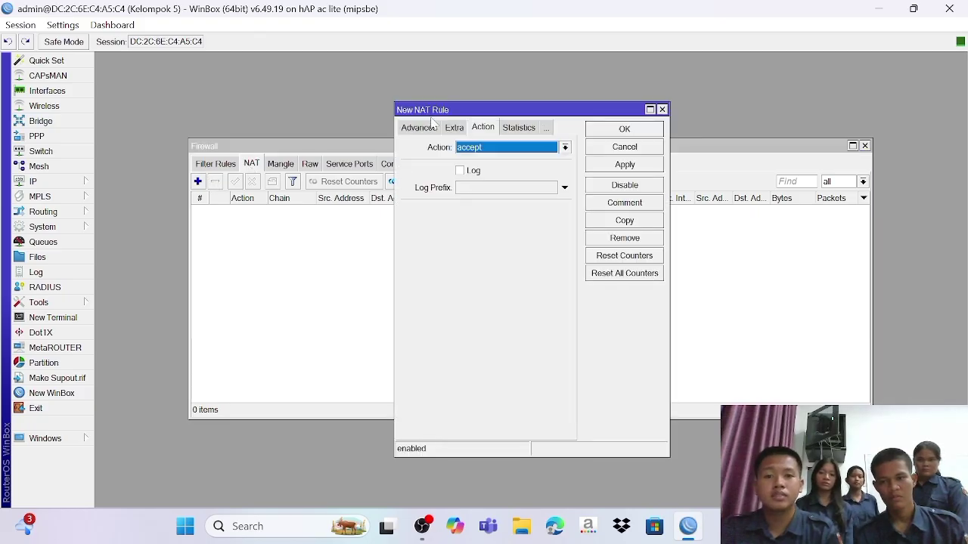
click(436, 129)
click(421, 128)
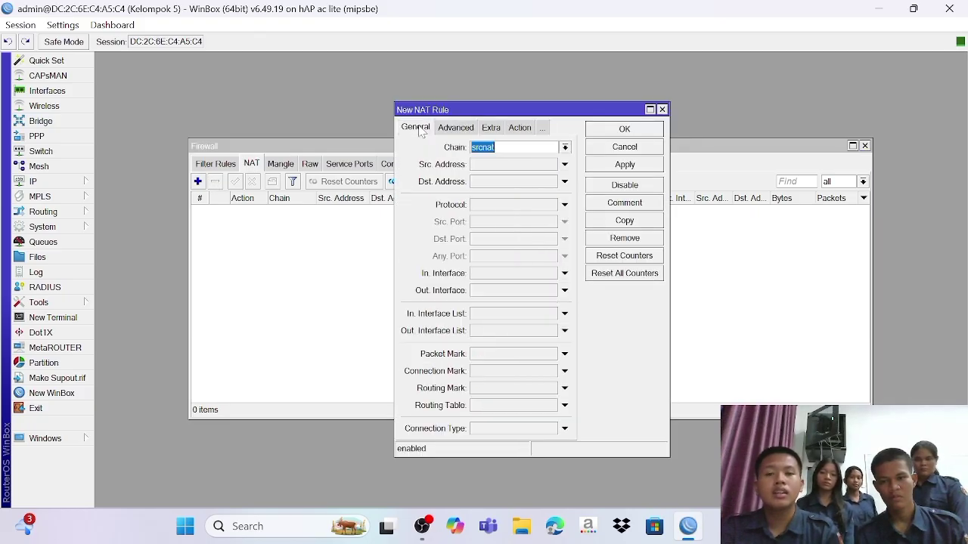
click(513, 148)
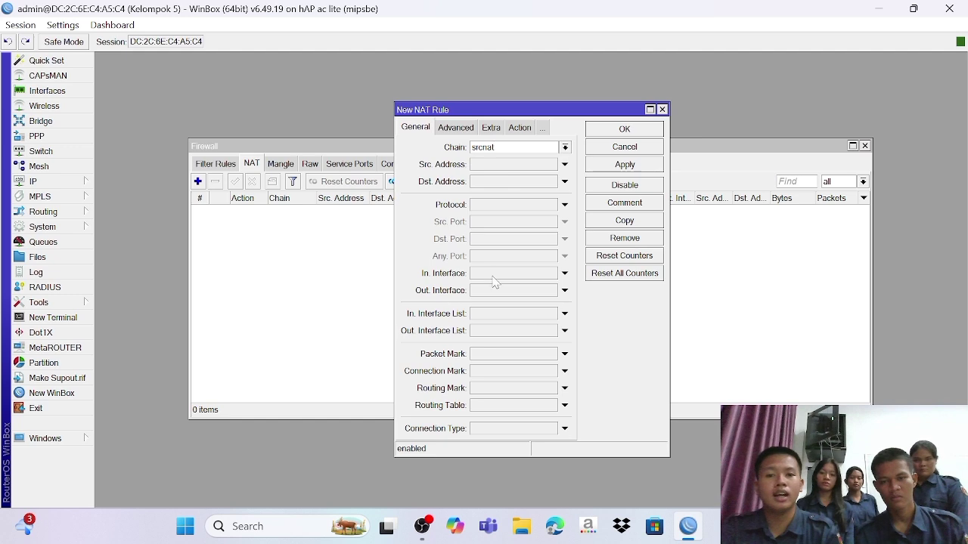
click(530, 292)
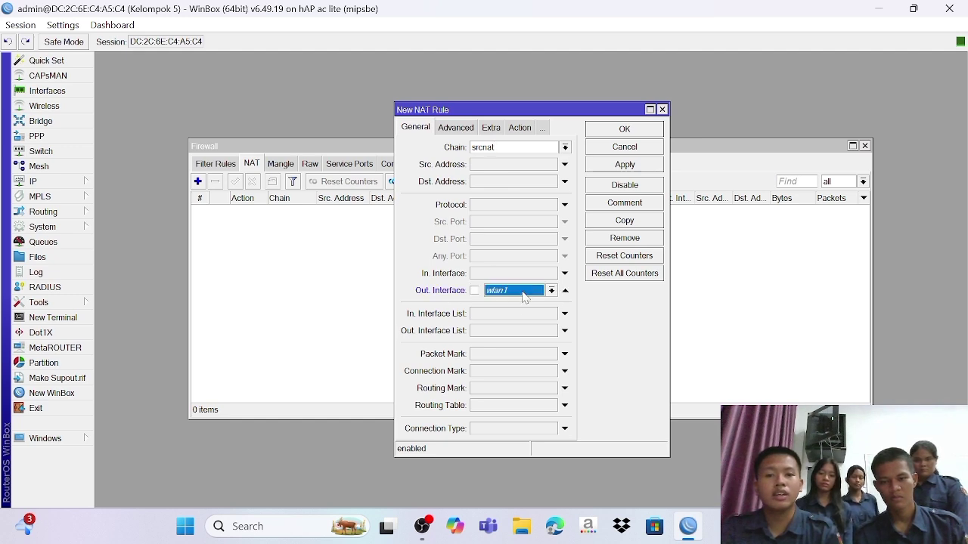
click(552, 291)
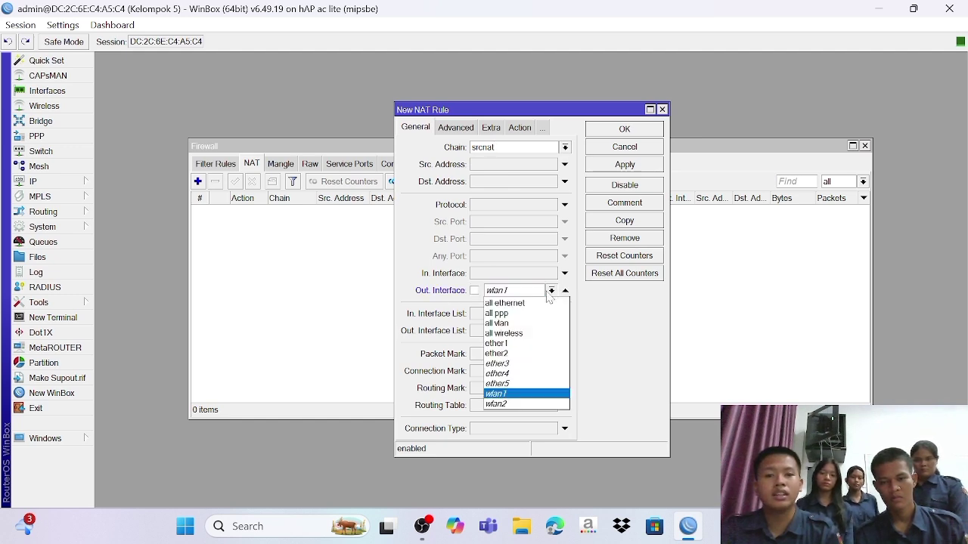
click(517, 344)
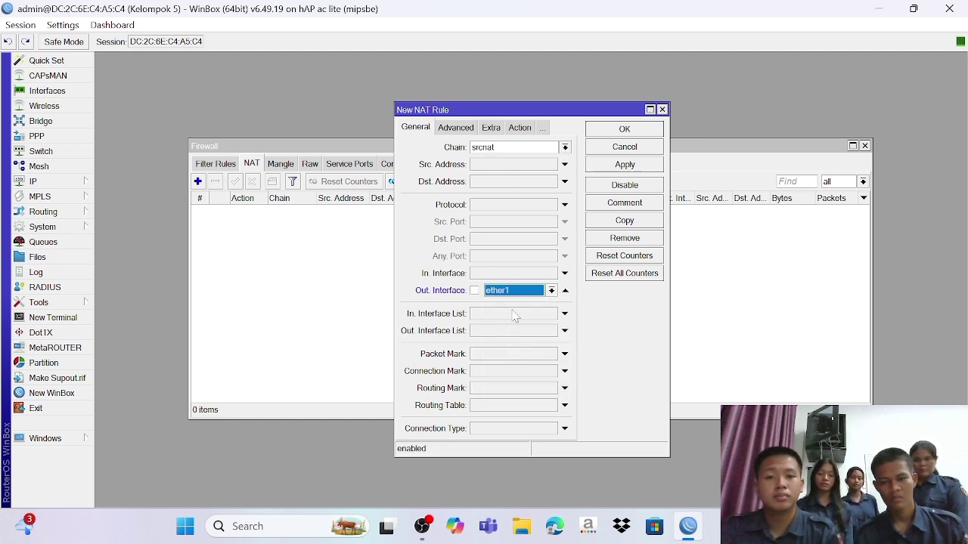
Step: Set the rule's action to masquerade and save it to the NAT list
click(521, 127)
click(508, 149)
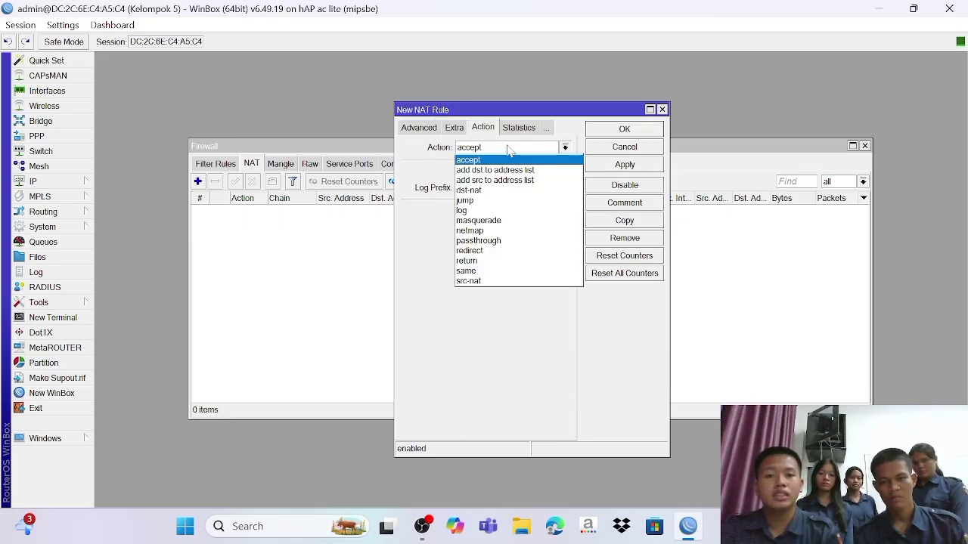
click(513, 218)
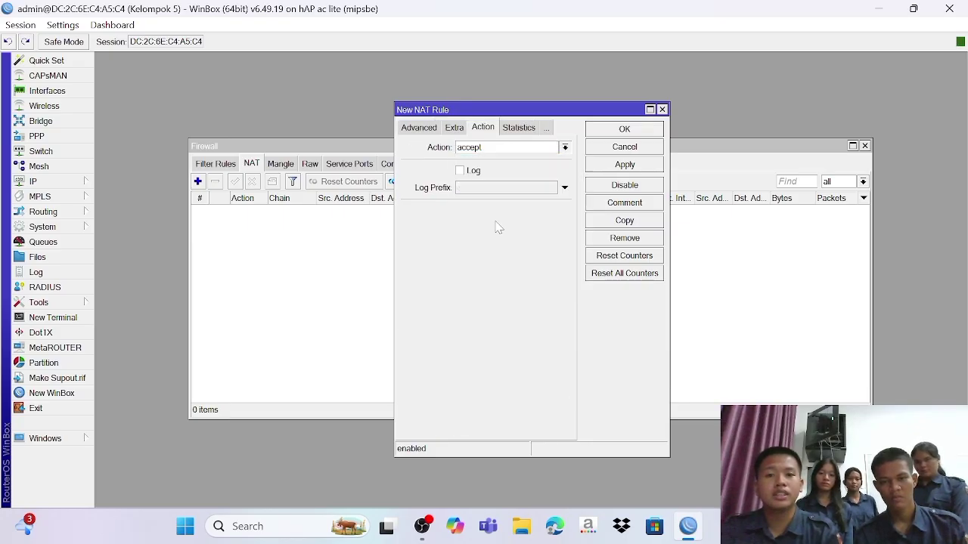
click(625, 167)
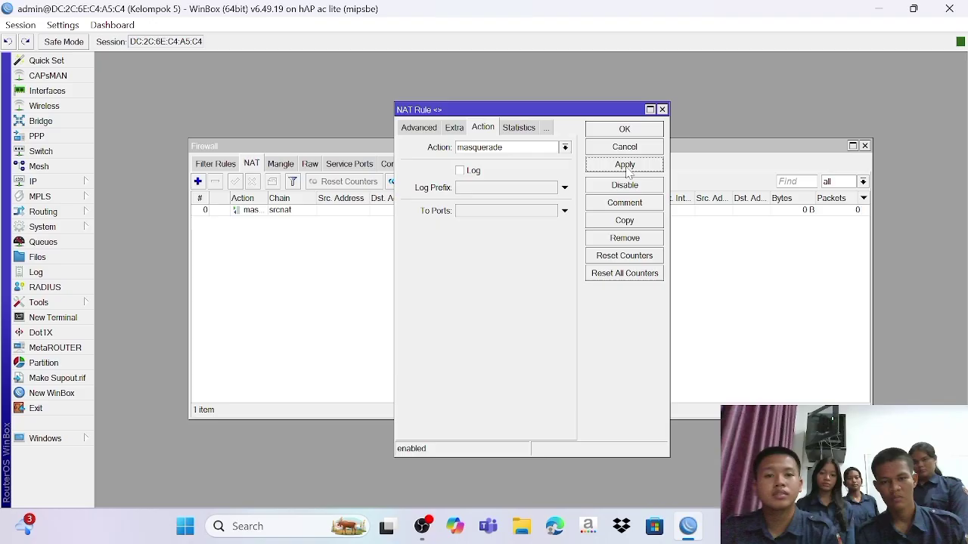
click(620, 127)
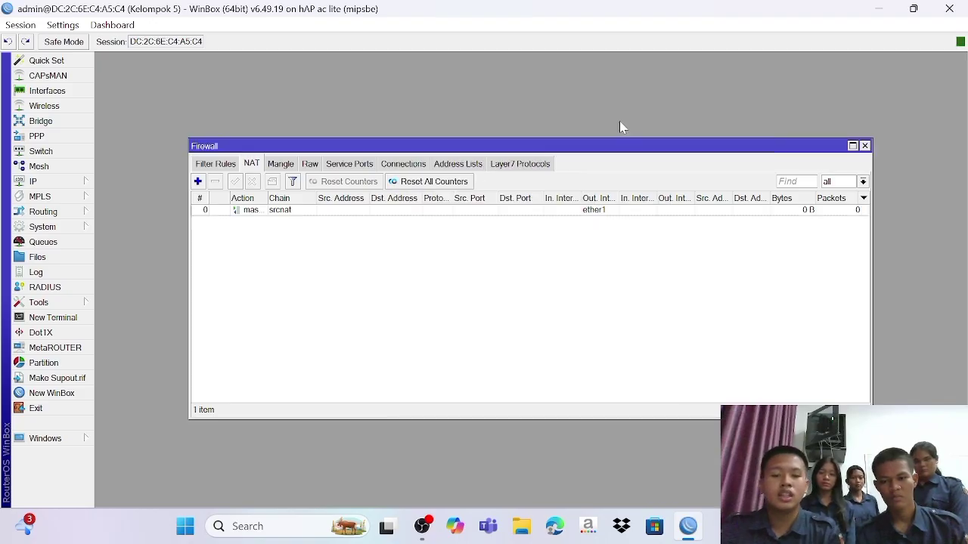
Step: In Command Prompt, run ipconfig /renew to get 192.168.19.254, then ping 8.8.8.8
key(super+r)
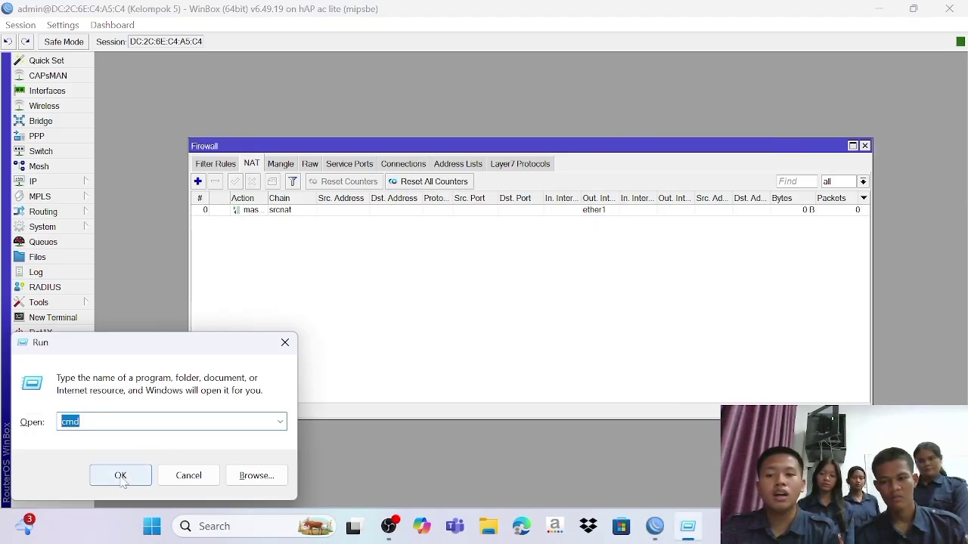
click(120, 476)
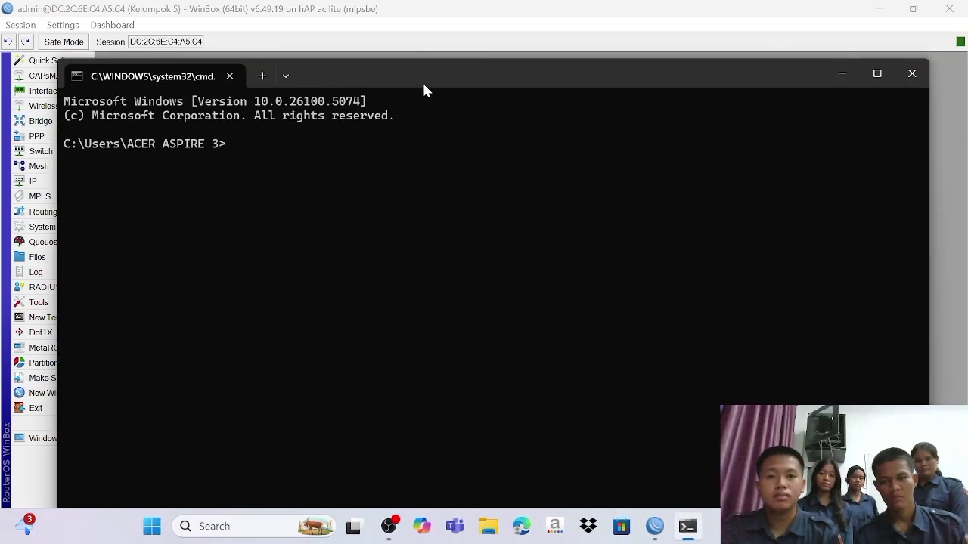
drag(422, 81, 401, 45)
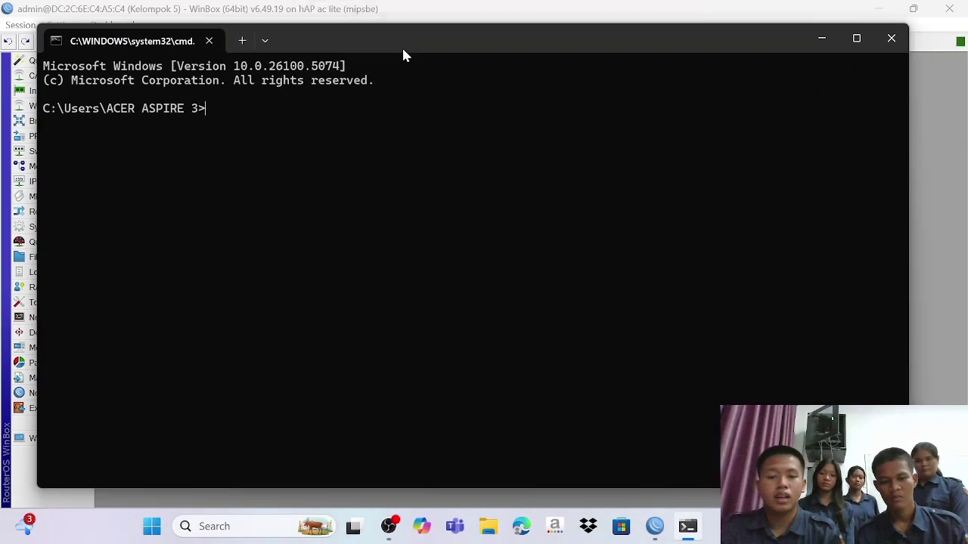
text(ipco)
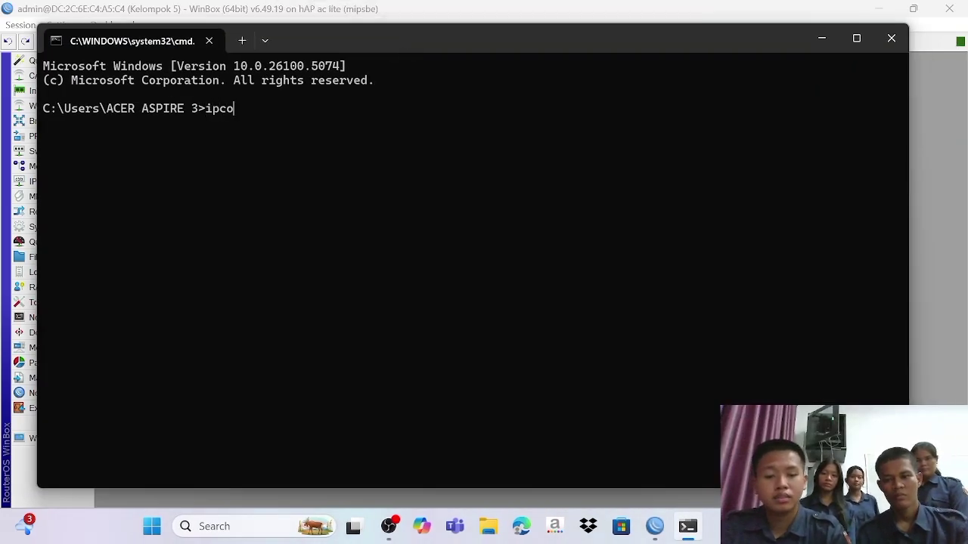
text(nfig /rene)
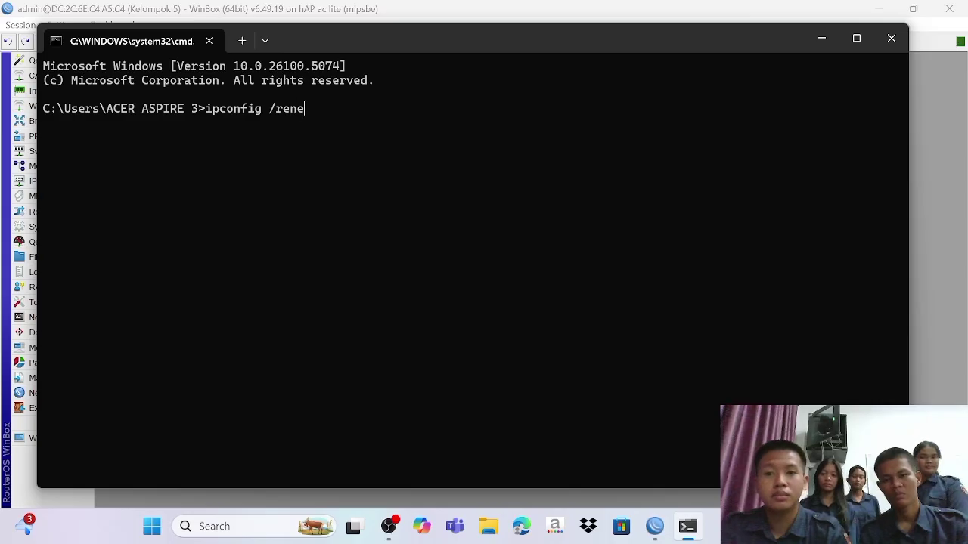
text(w)
key(Return)
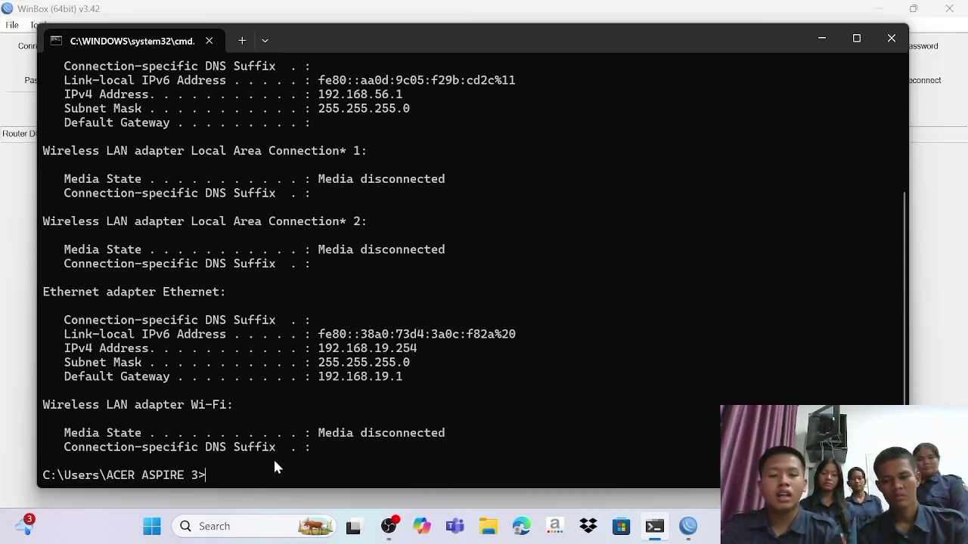
text(ping 8.)
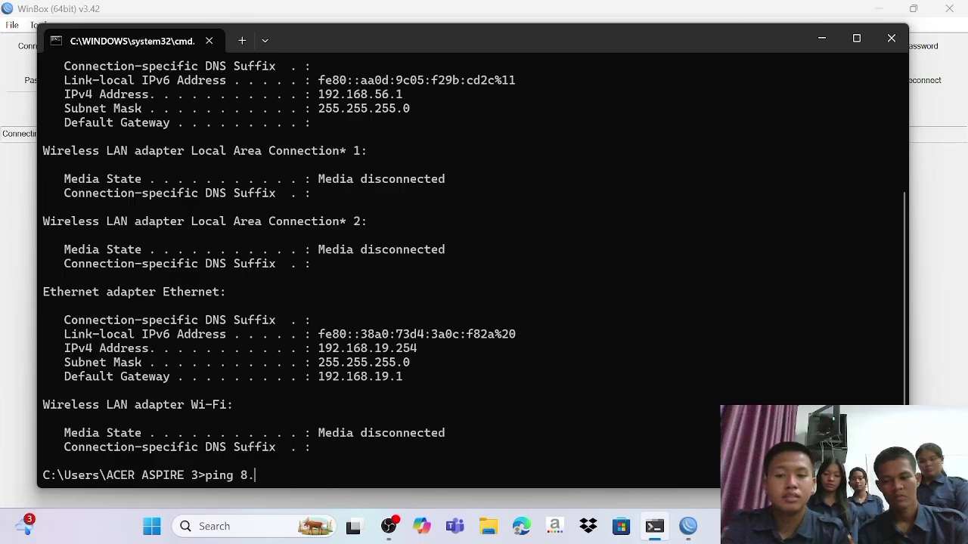
text(8.8.8)
key(Return)
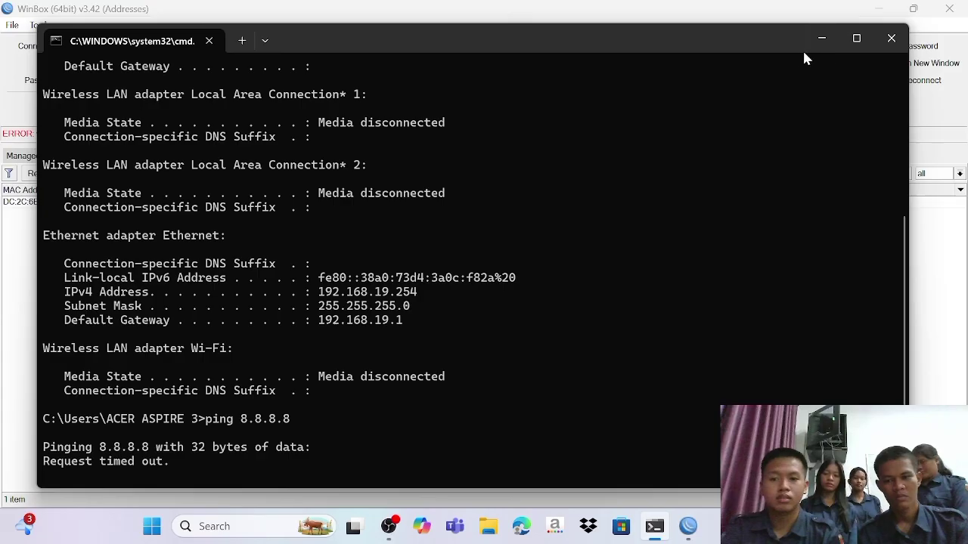
Step: Minimise the terminal and reconnect WinBox to the Kelompok 5 router with the admin password
click(821, 38)
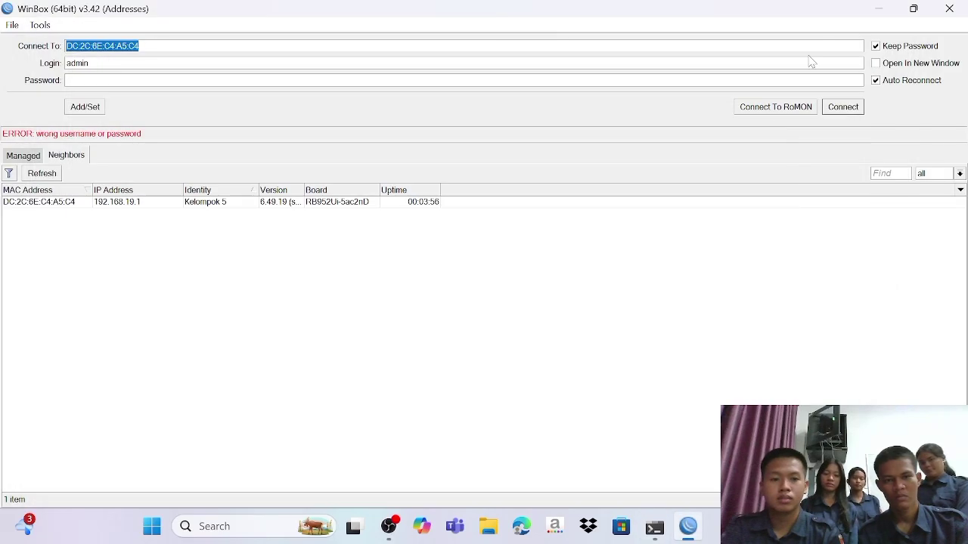
click(648, 80)
text(**)
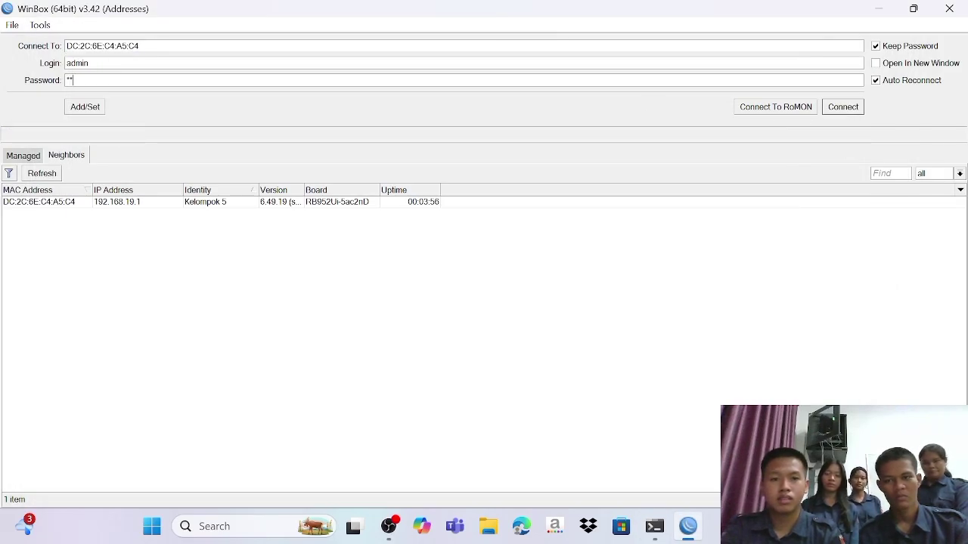
click(829, 114)
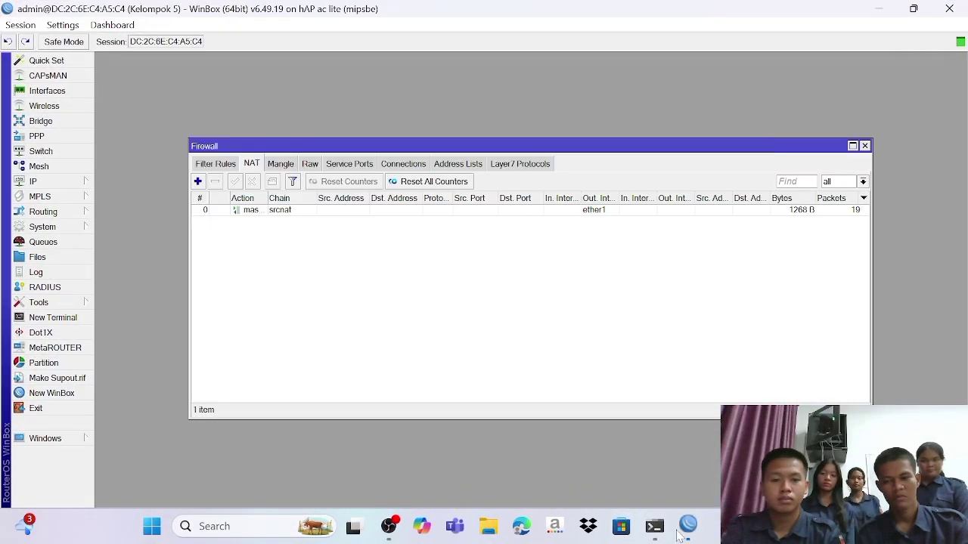
Step: Ping 8.8.8.8 again, getting 4/4 replies, then minimise Command Prompt
click(656, 532)
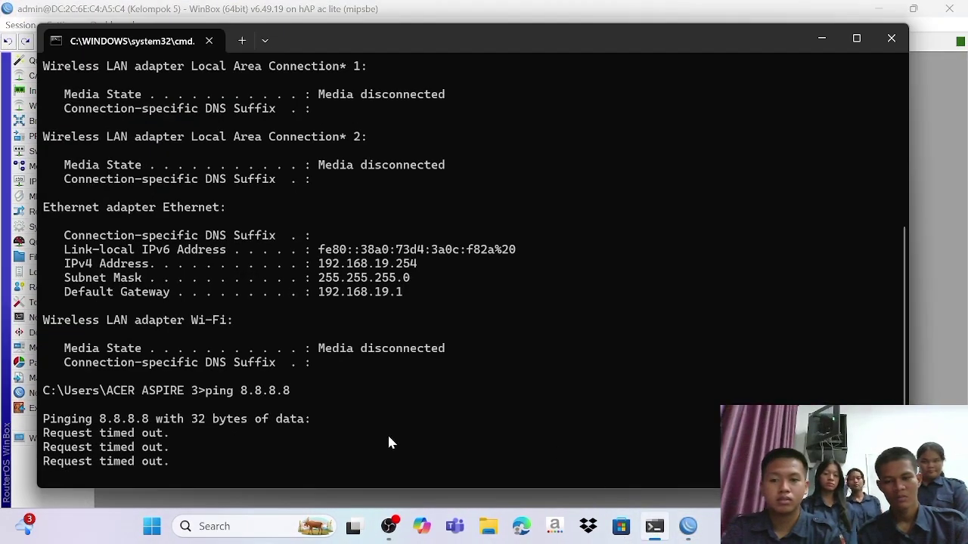
text(p)
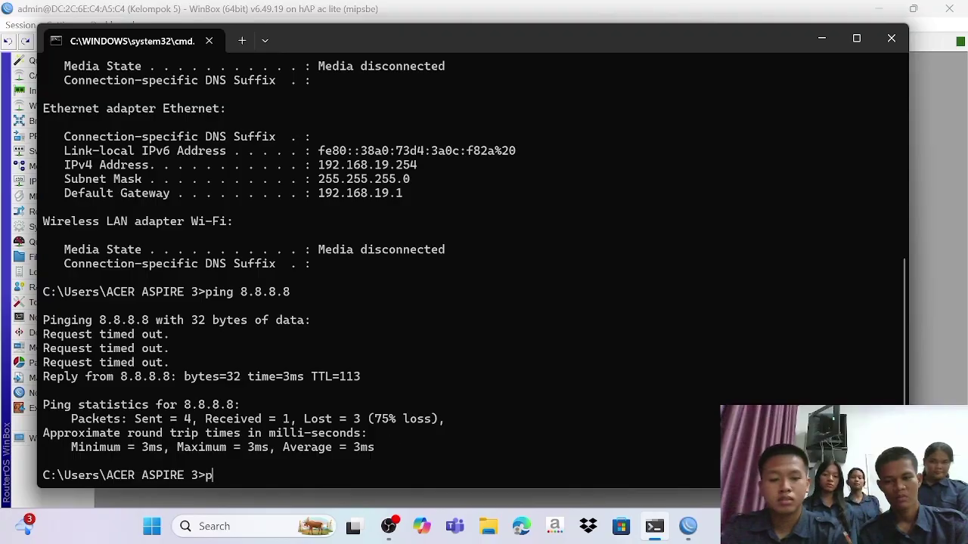
text(ing 8.)
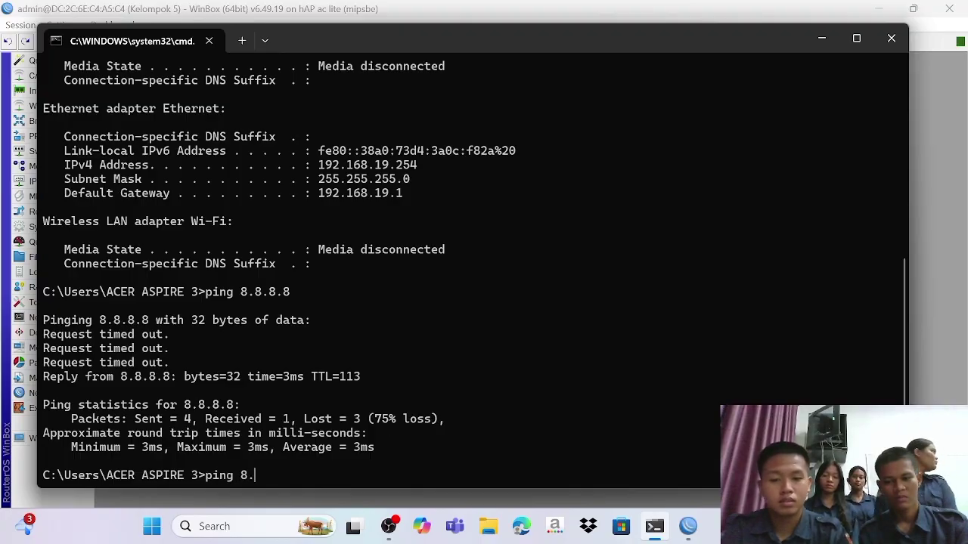
text(8.8.8)
key(Return)
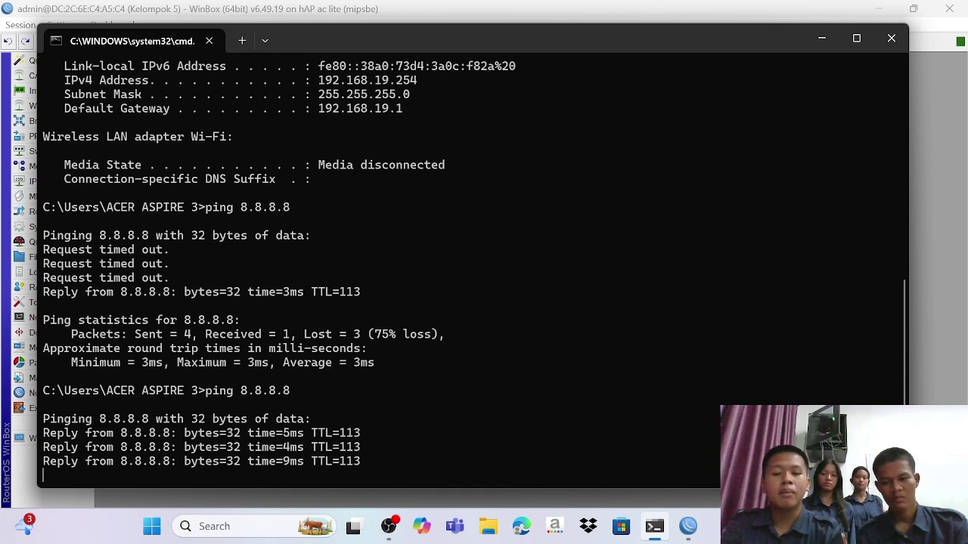
key(Return)
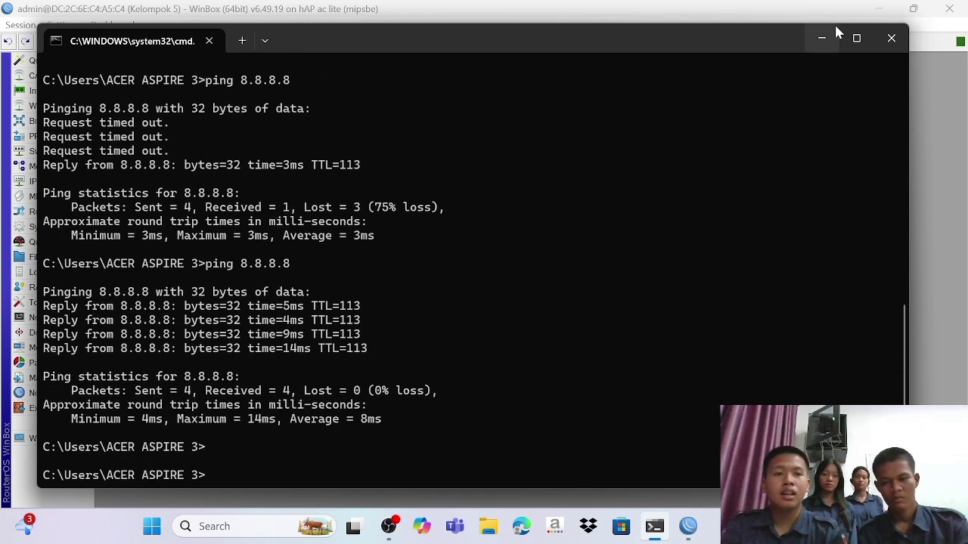
click(835, 28)
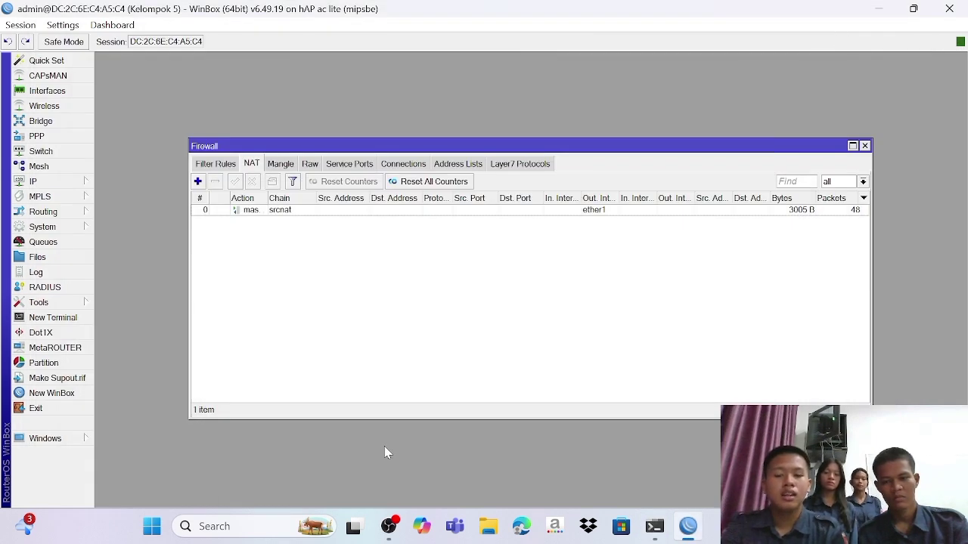
Step: Launch Google Chrome in a guest browsing window
key(super)
text(chr)
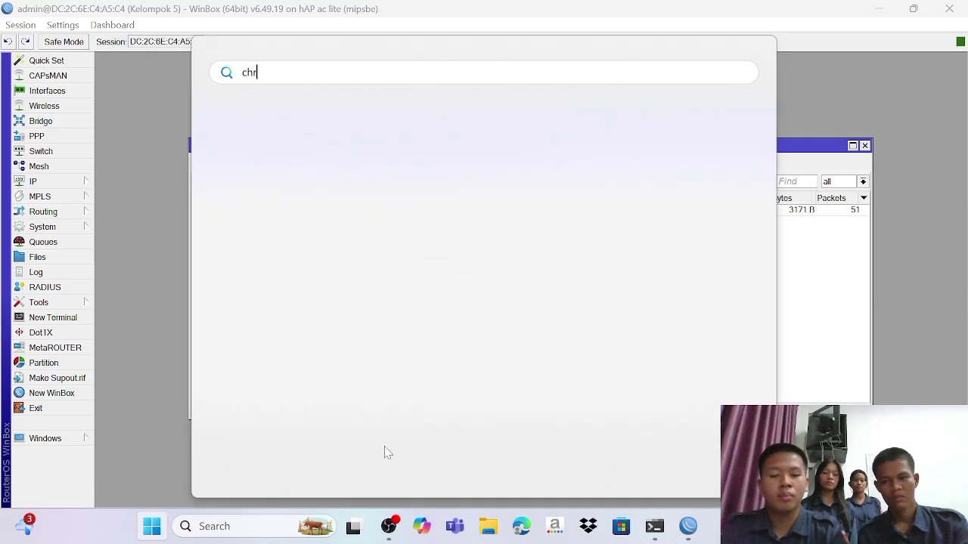
click(285, 193)
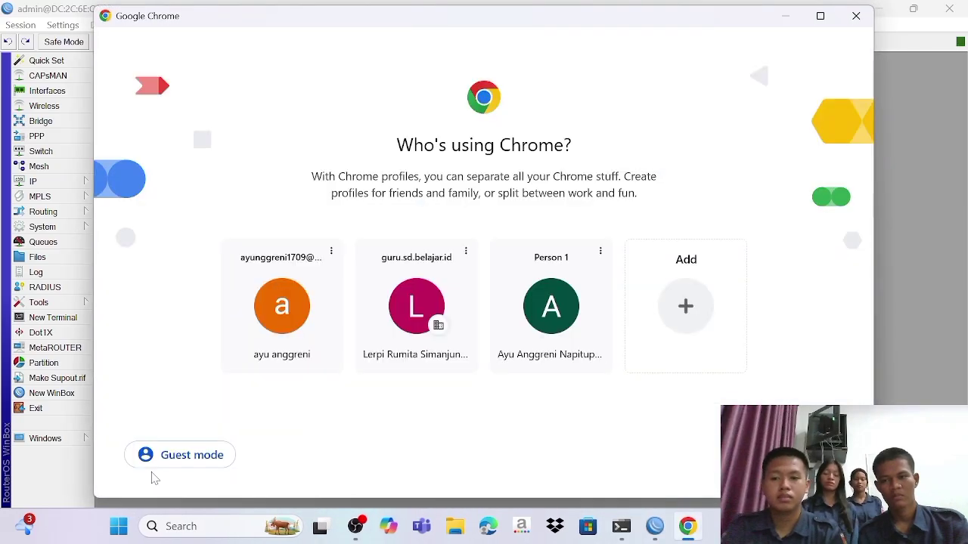
click(171, 460)
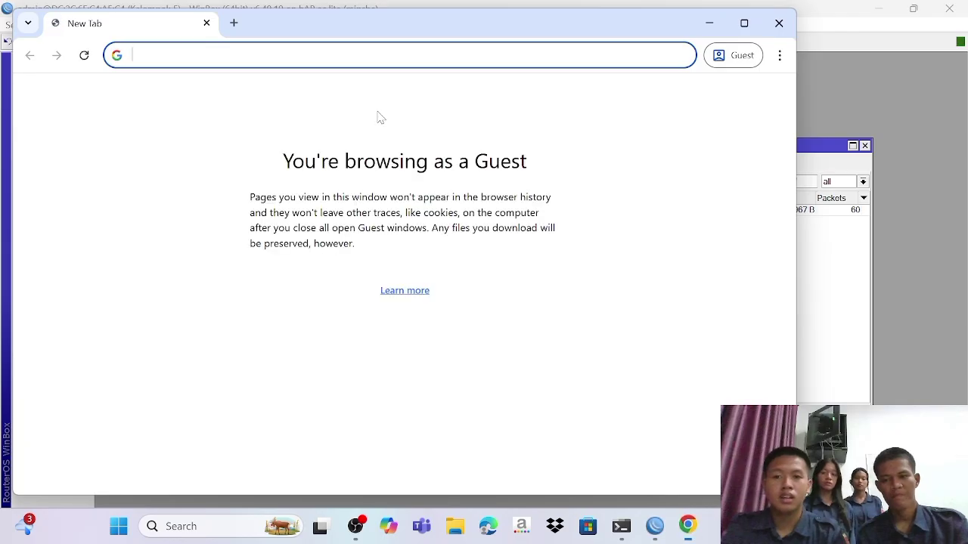
Step: Run the fast.com speed test to a 41 Mbps result, then open a blank tab
text(fast.com)
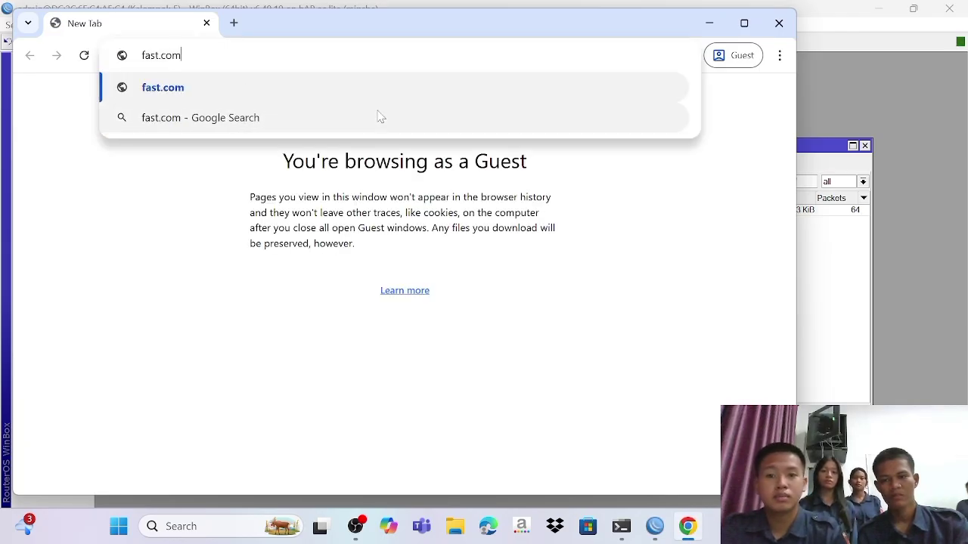
key(Return)
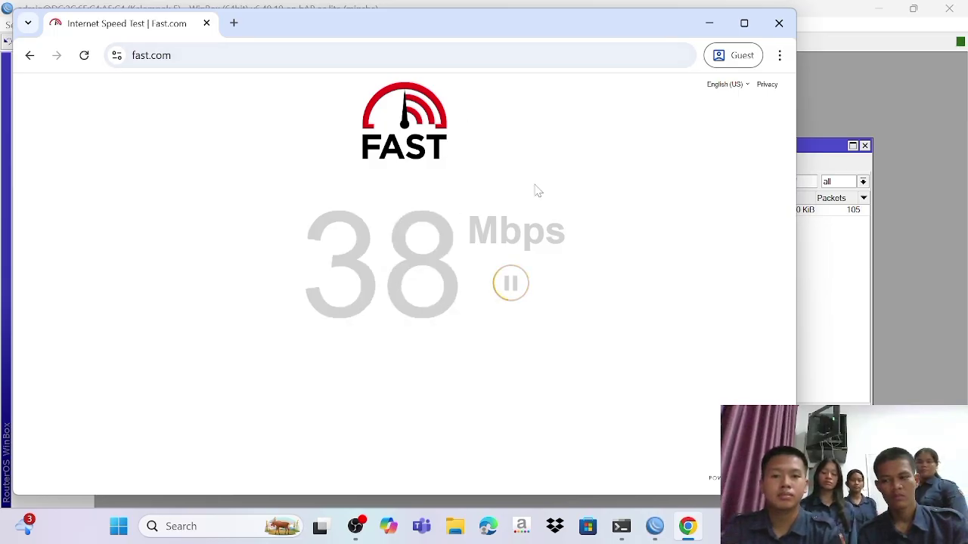
drag(575, 38, 637, 44)
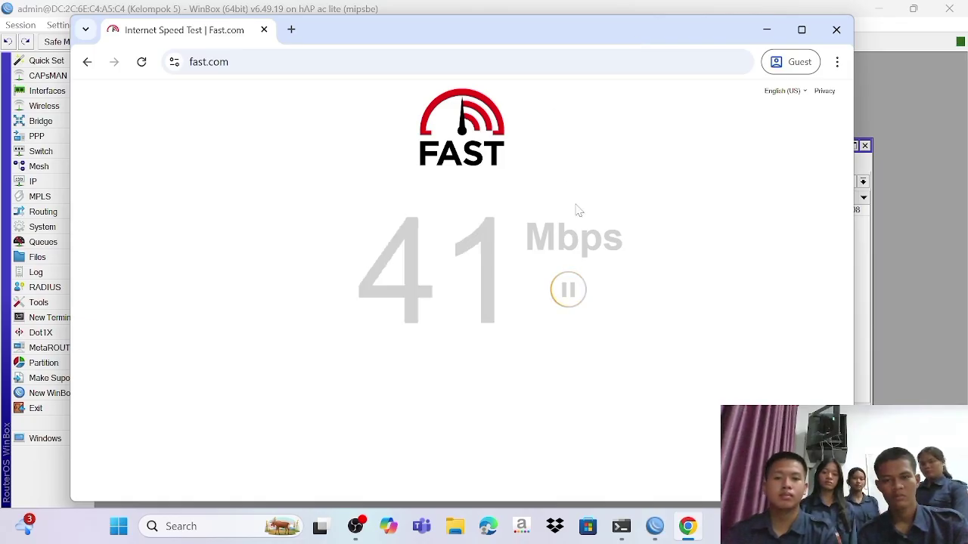
click(568, 288)
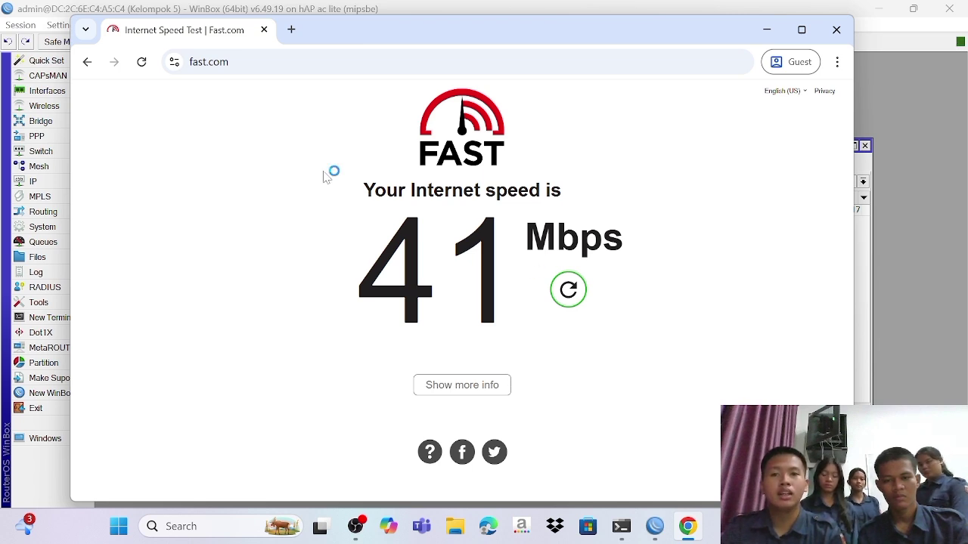
click(291, 29)
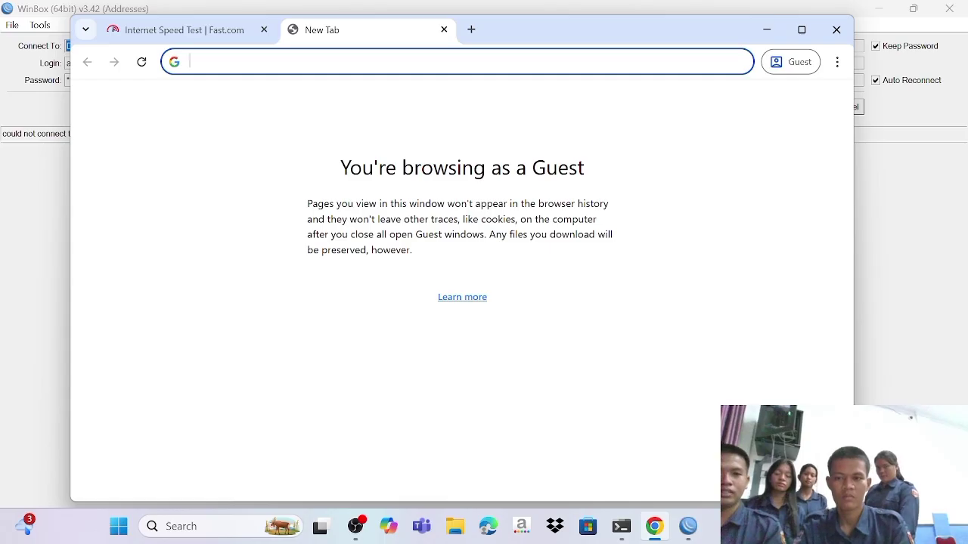
Step: Browse to 192.168.0.1 to reach the TP-Link TL-WR840N Create Login Password page
text(1)
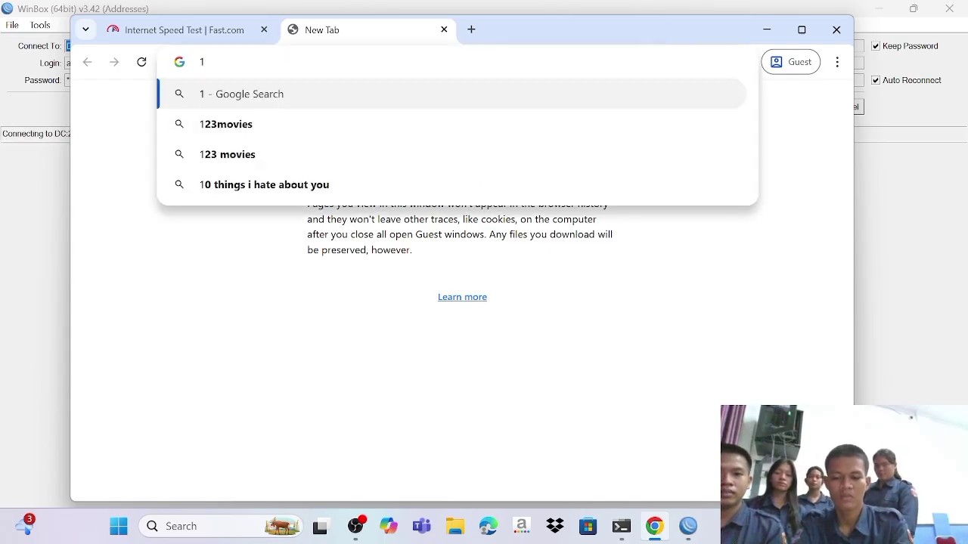
text(9)
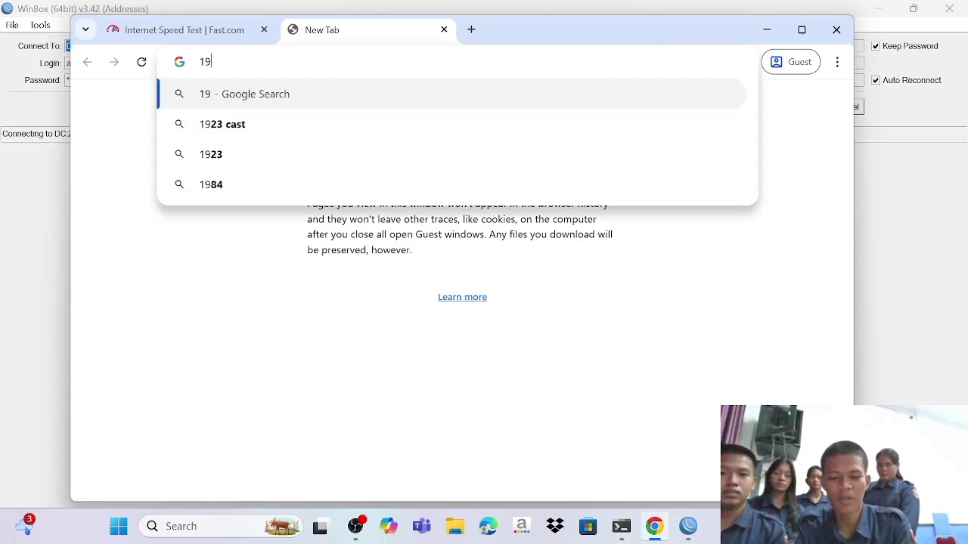
text(2.1)
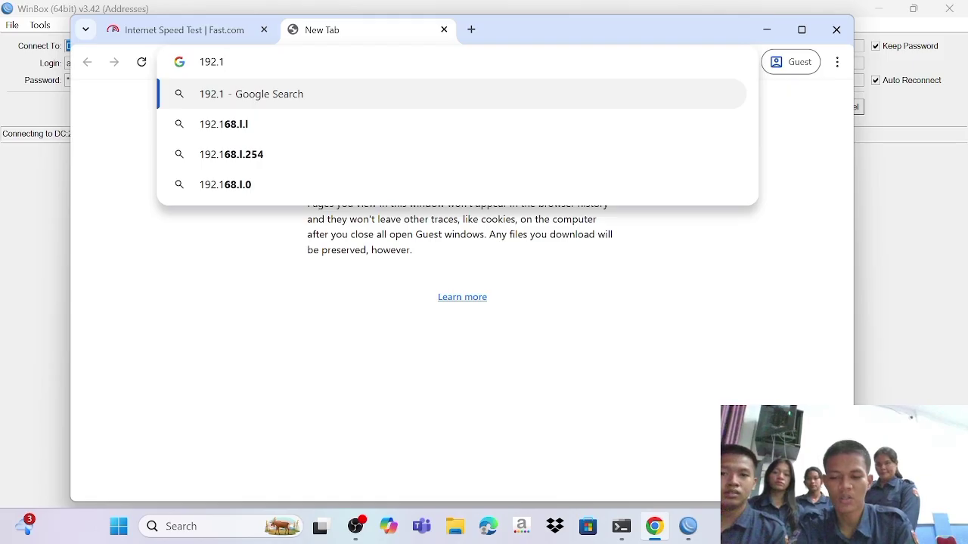
text(68.)
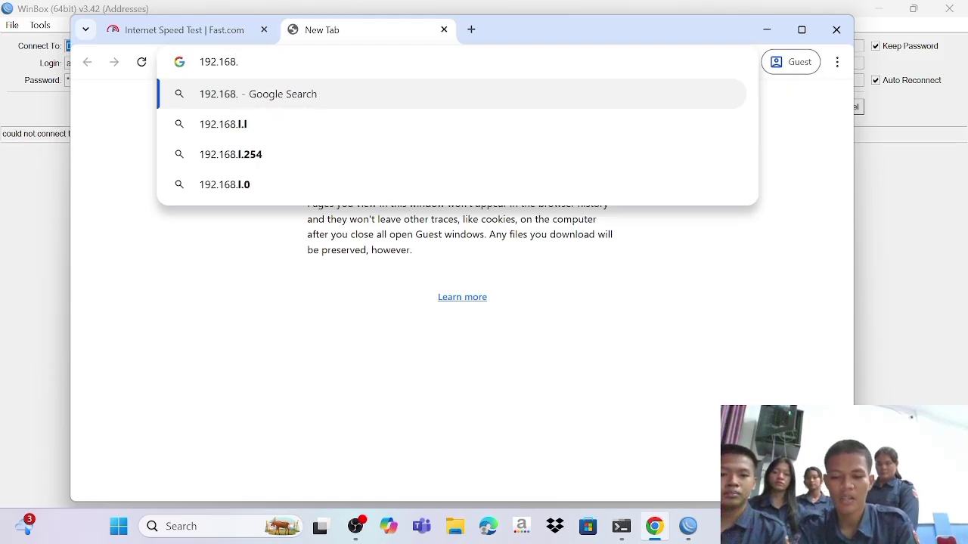
text(0.11)
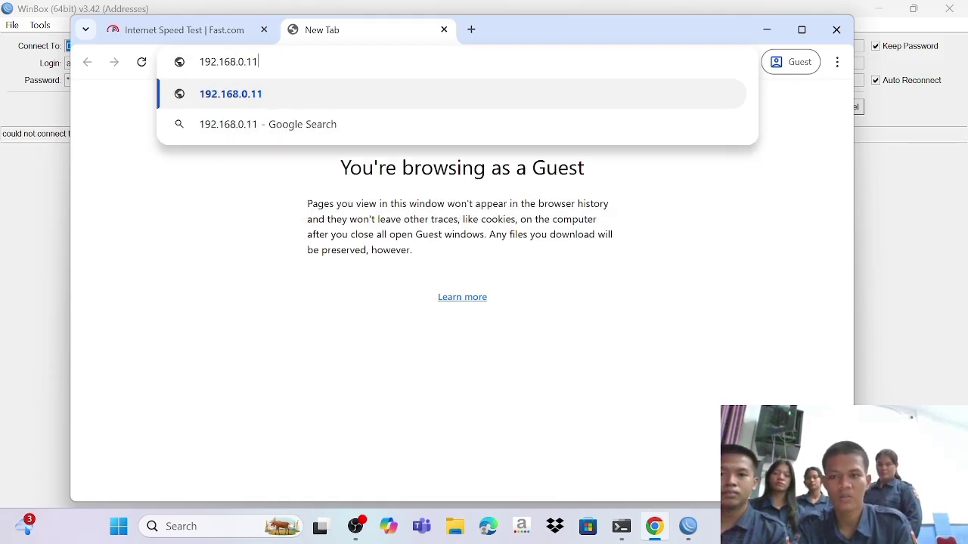
key(BackSpace)
key(Return)
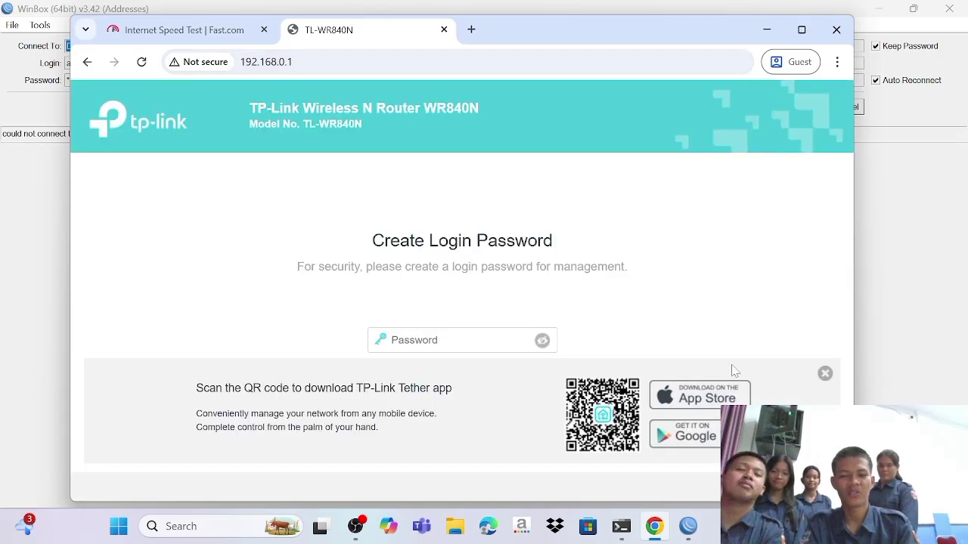
Step: Set and confirm the TP-Link admin login password, then skip Quick Setup to the Status page
click(826, 374)
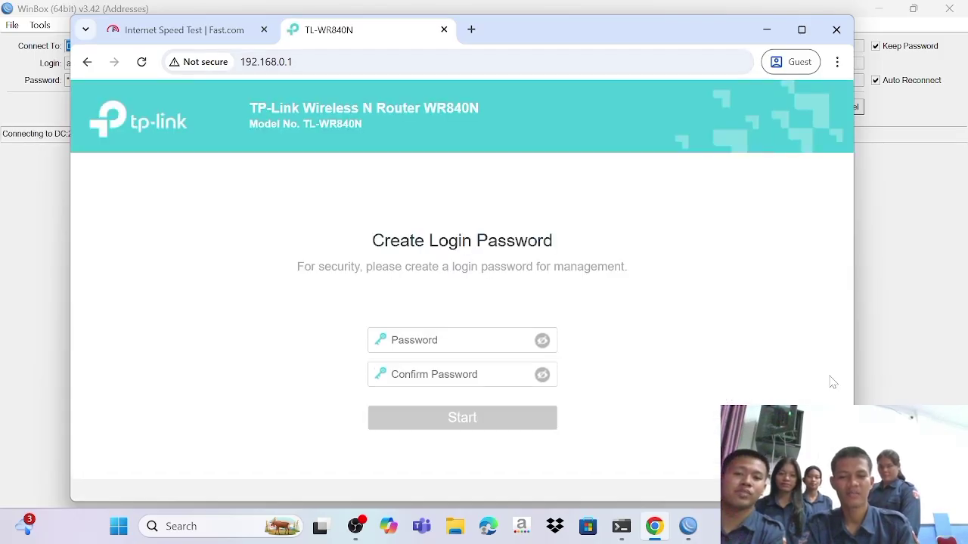
click(446, 340)
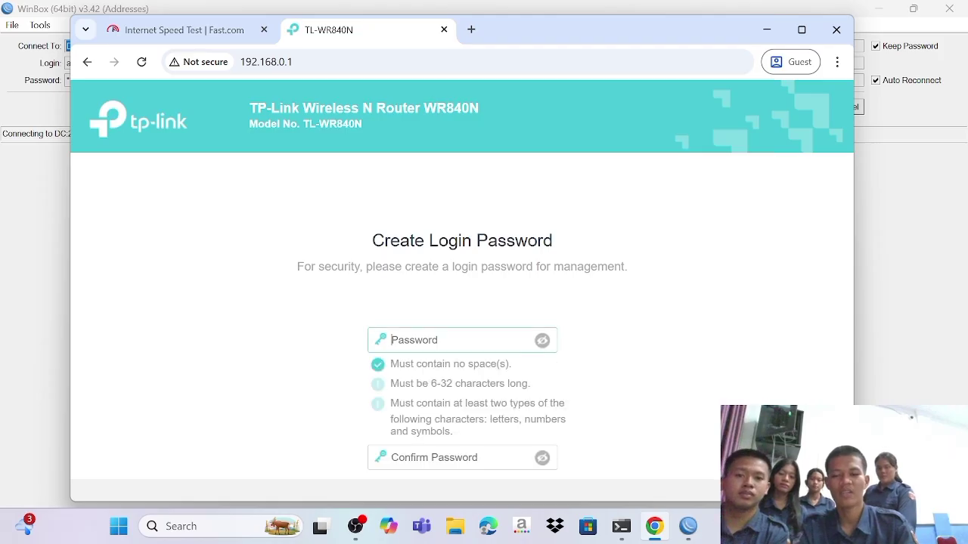
text(aa)
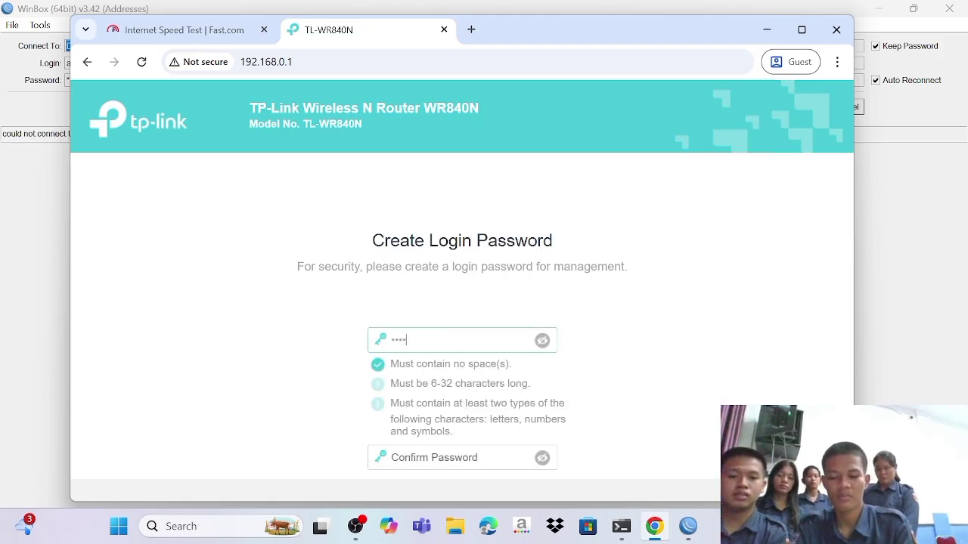
text(12)
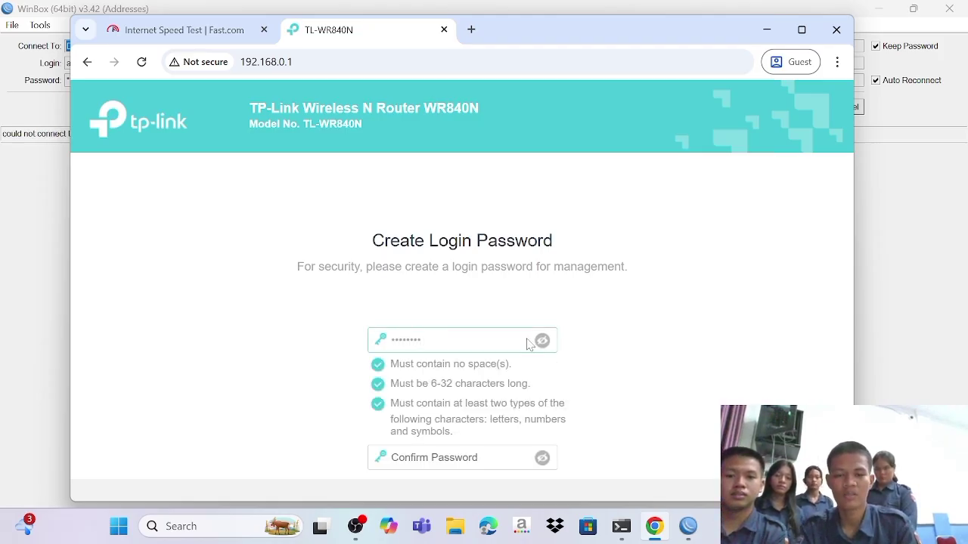
click(542, 341)
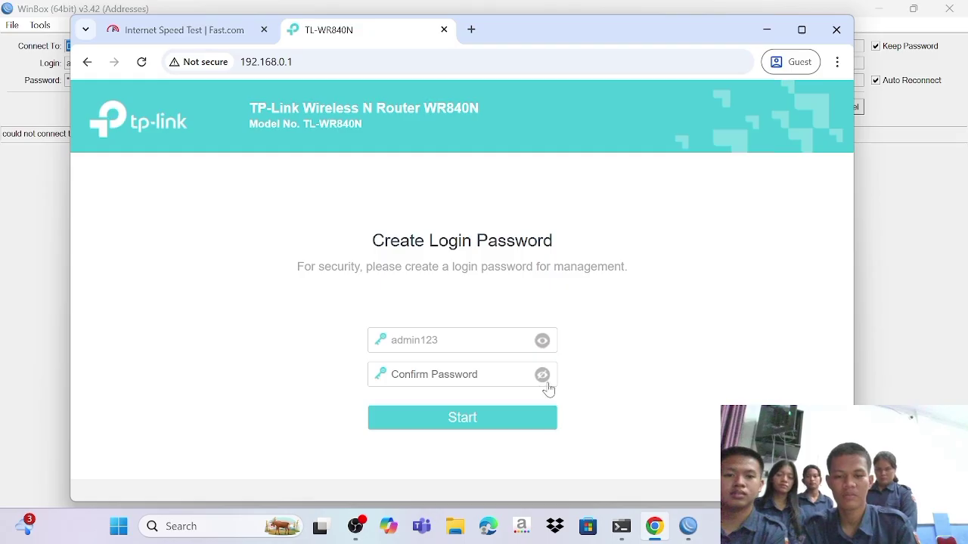
click(542, 375)
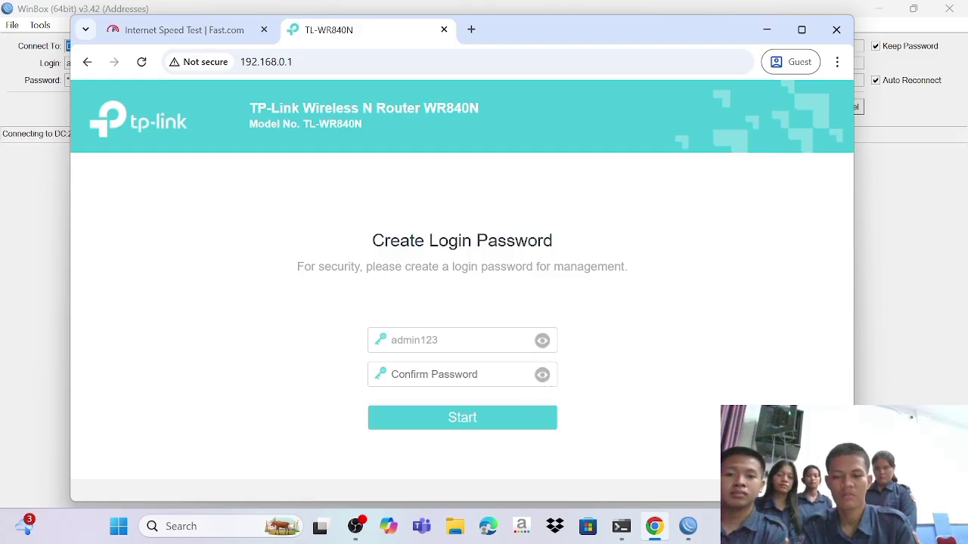
text(admin)
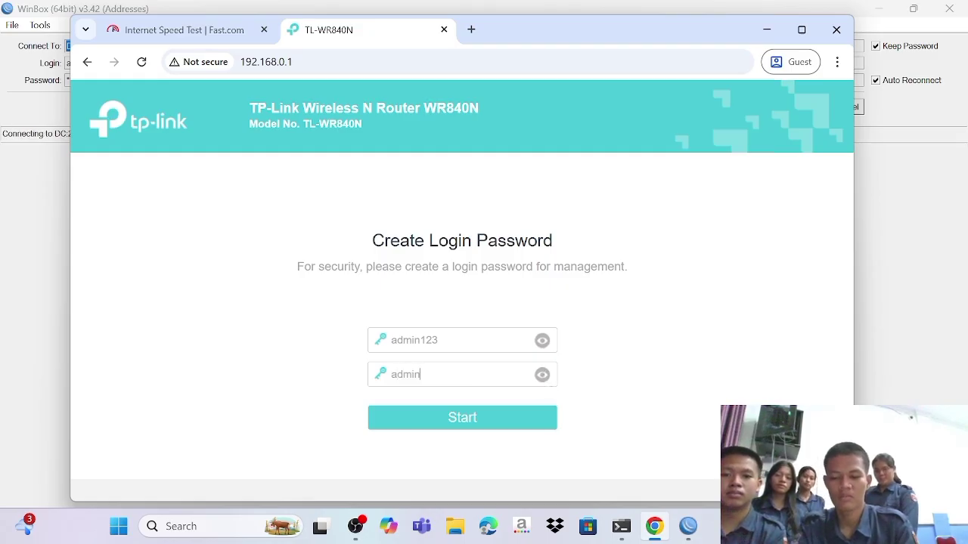
text(123)
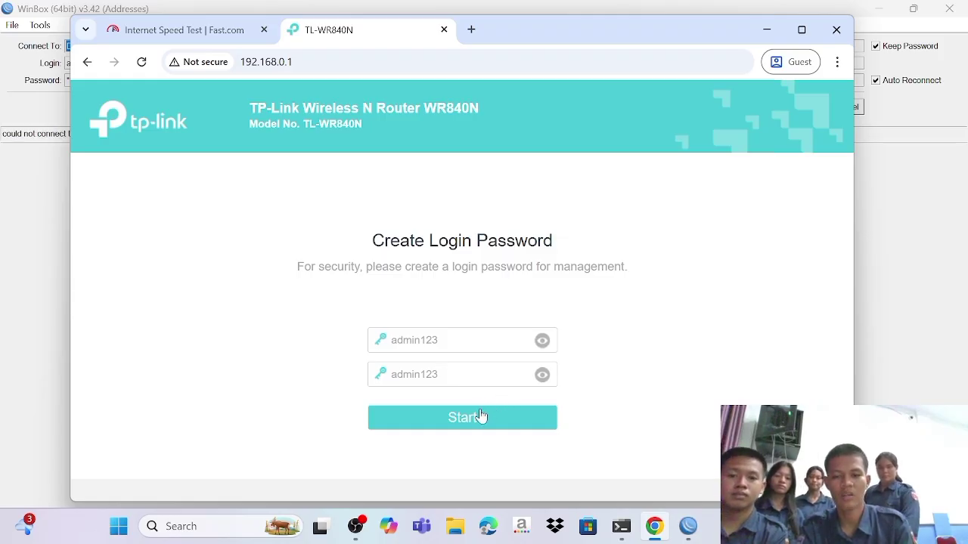
click(481, 416)
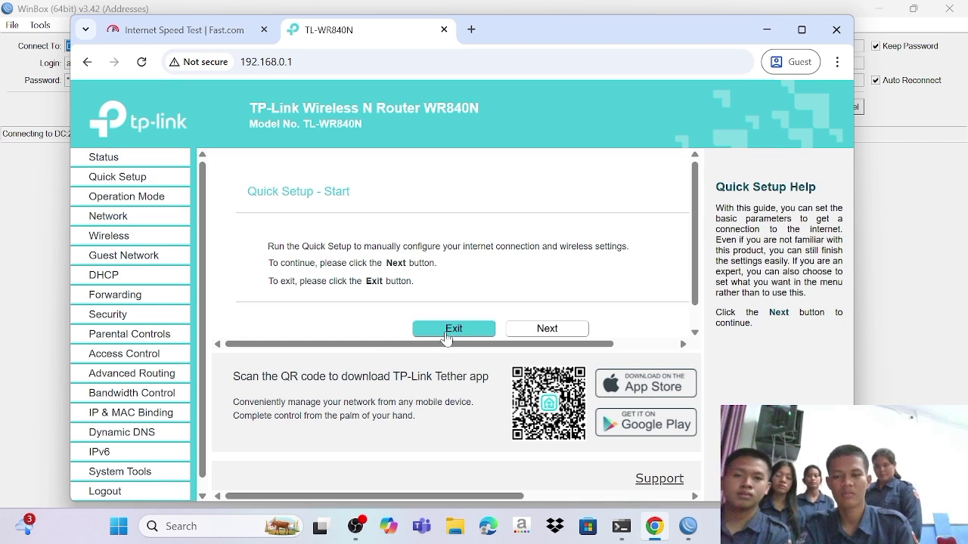
click(447, 333)
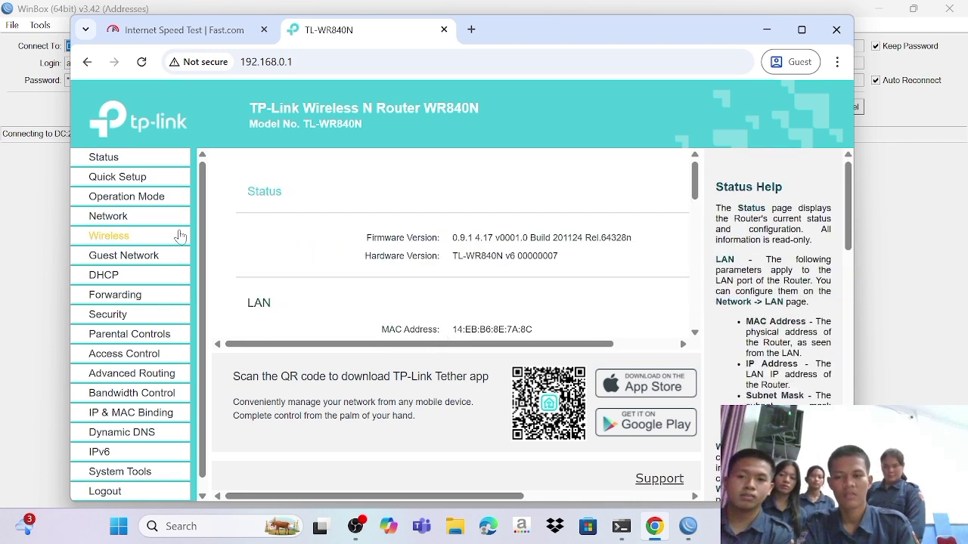
Step: Switch the WR840N operation mode to Access Point, save, and let the router reboot
click(121, 198)
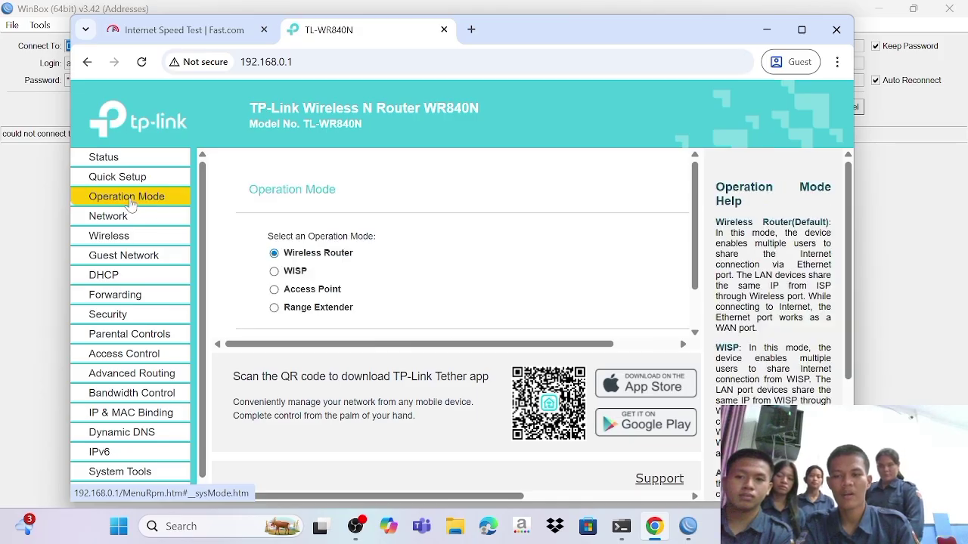
click(295, 294)
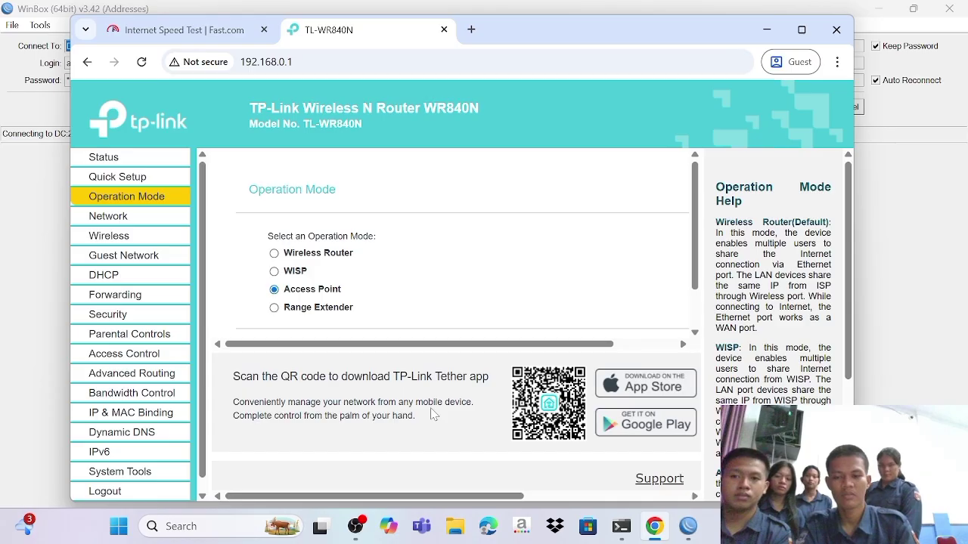
scroll(459, 276, down, 2)
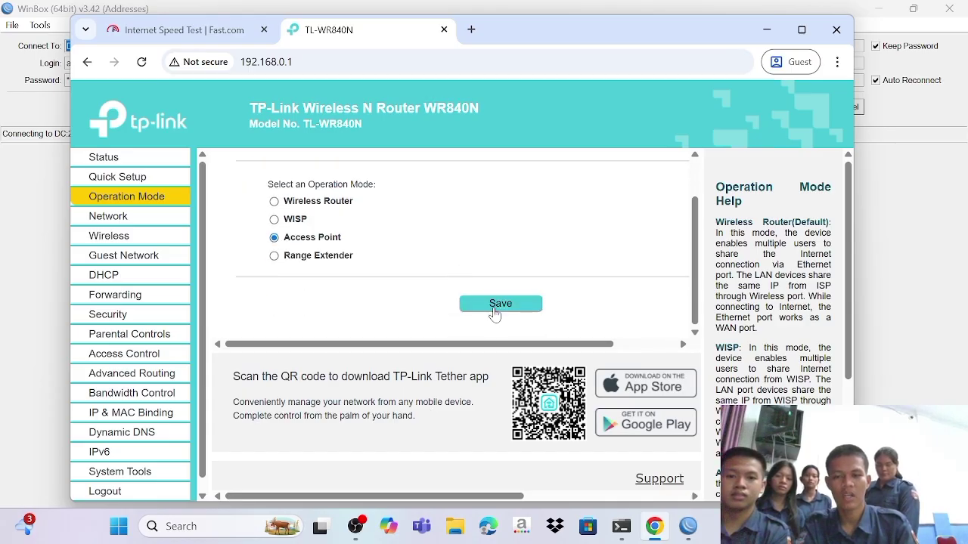
click(495, 306)
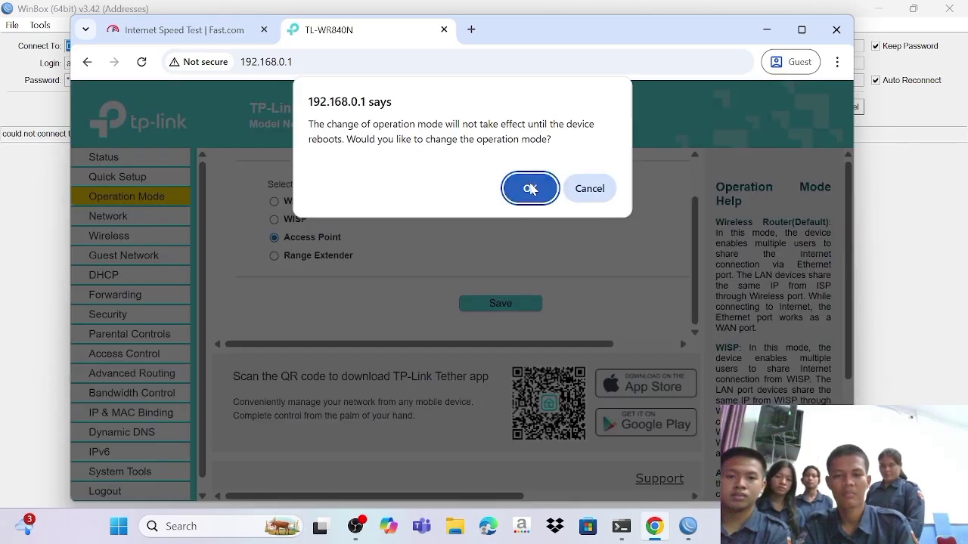
click(531, 189)
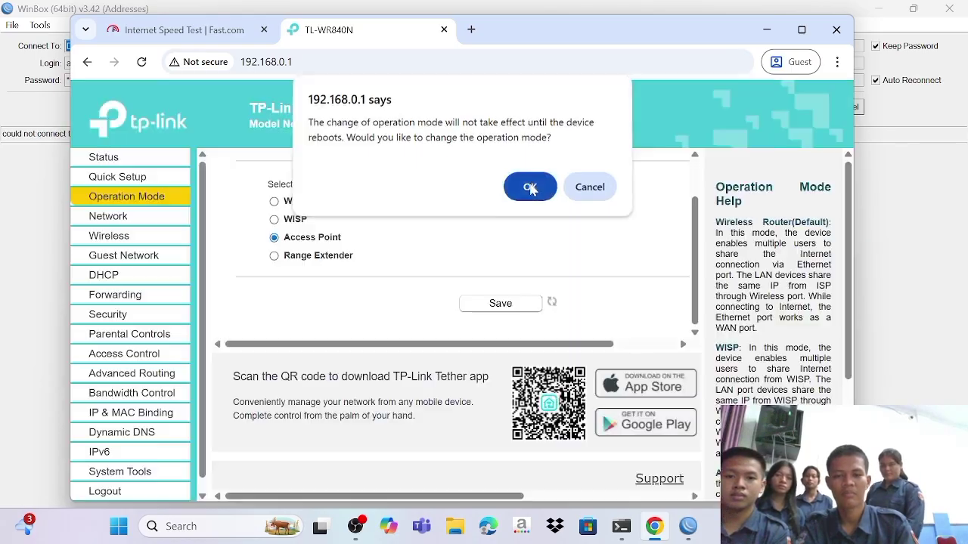
click(803, 30)
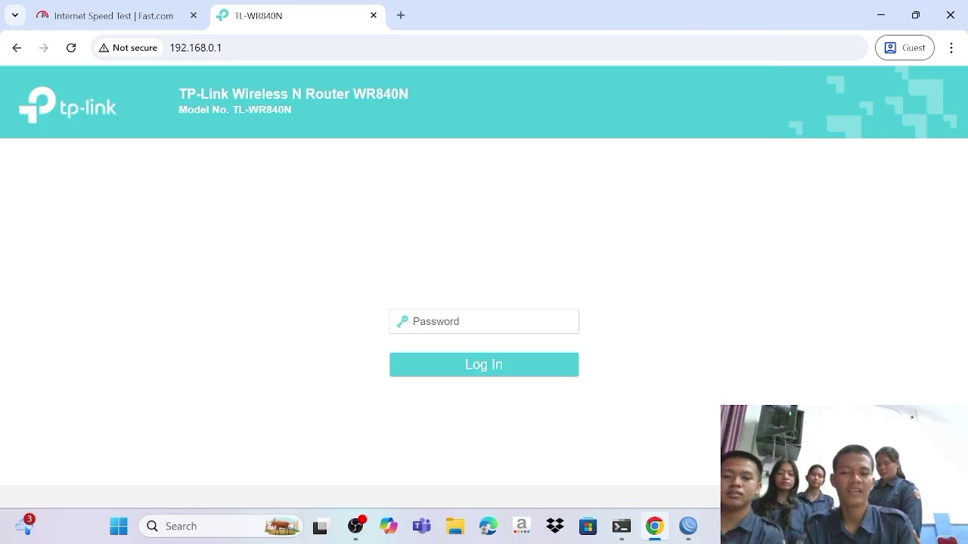
Step: Log in with the admin password and rename the wireless SSID from TP-Link_7A8C to 'kelompok 5'
text(ad)
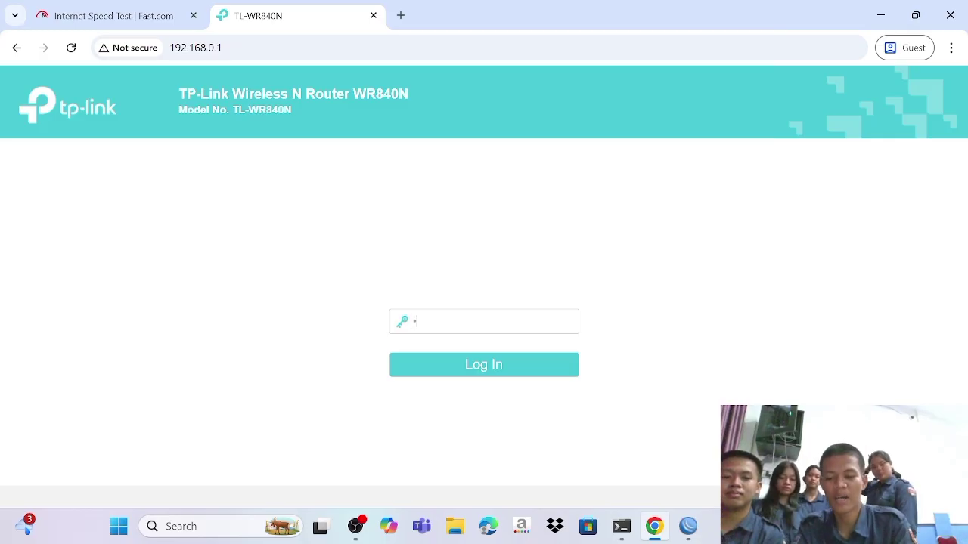
text(min)
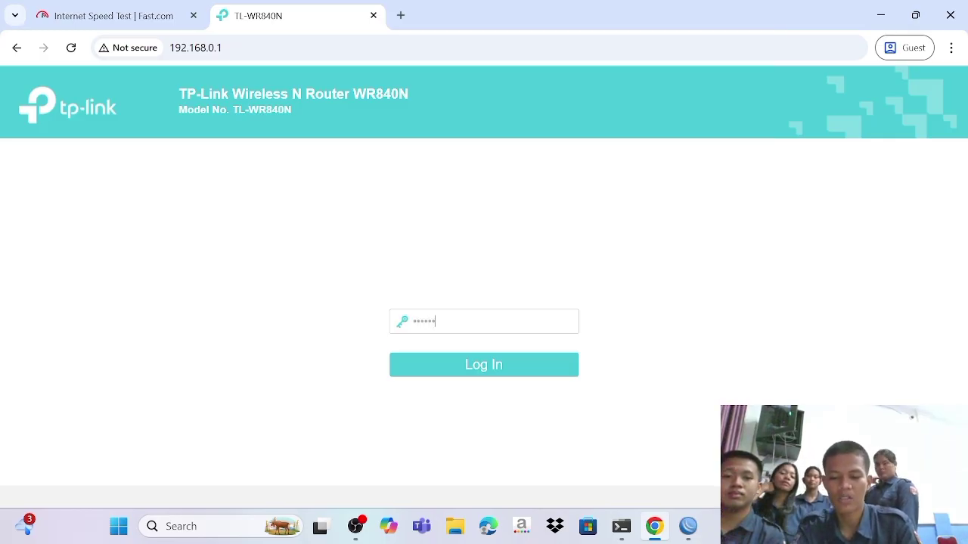
key(Return)
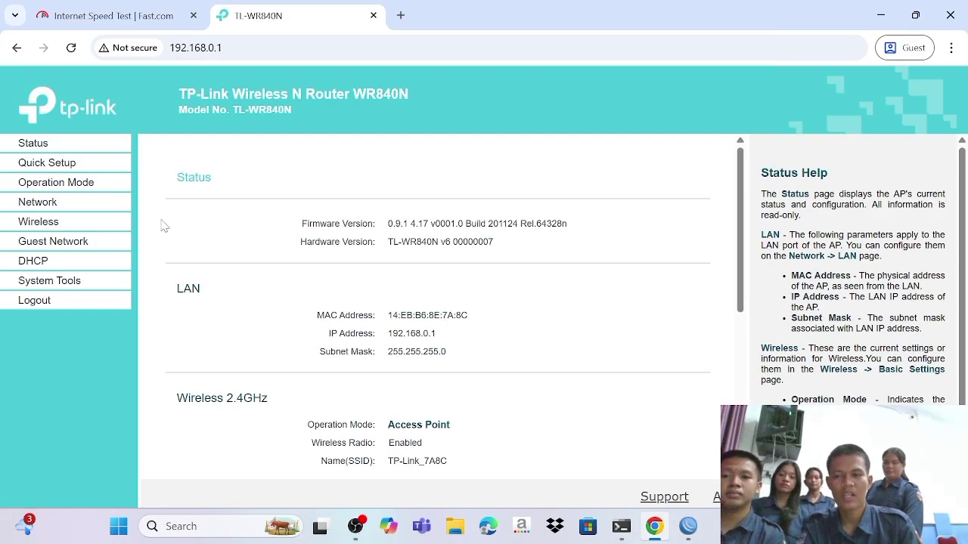
click(65, 222)
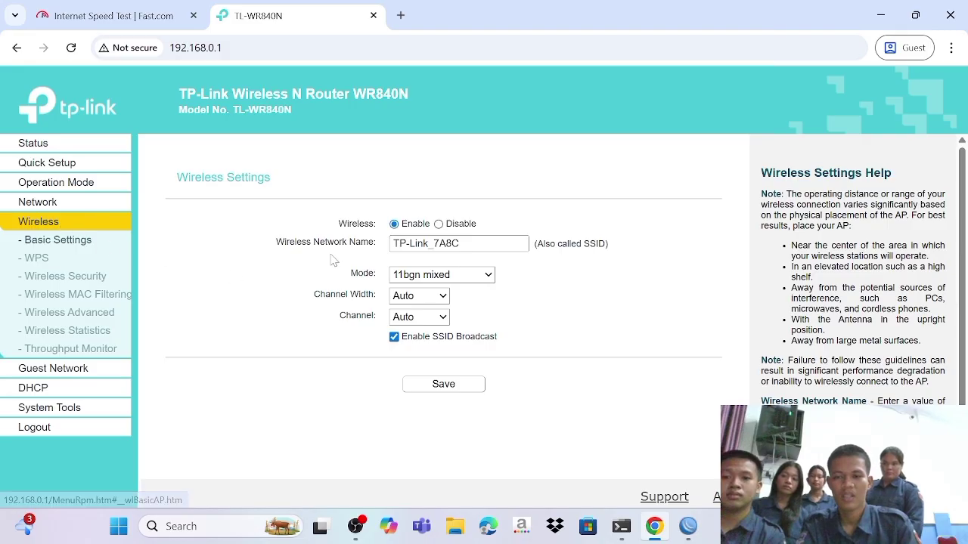
click(491, 244)
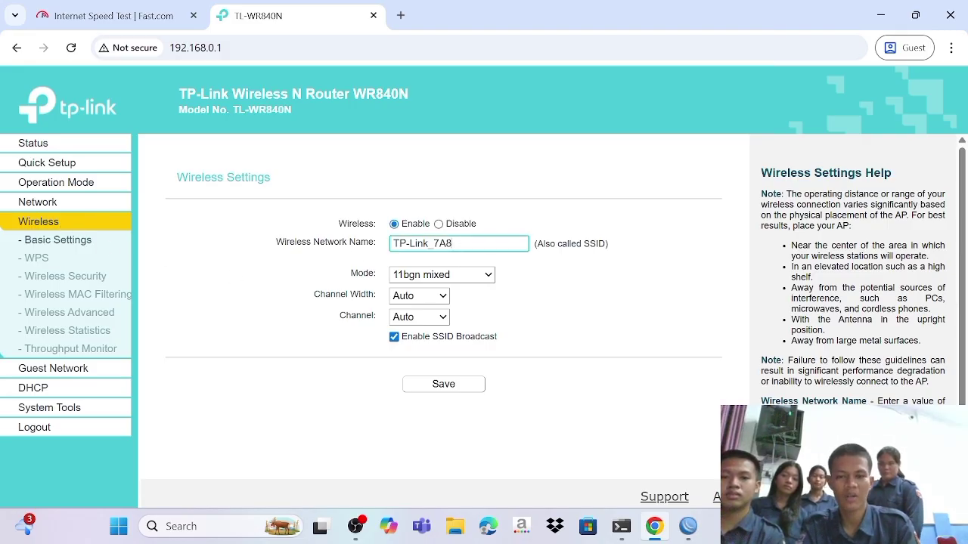
key(BackSpace)
key(BackSpace)
key(BackSpace)
key(BackSpace)
key(BackSpace)
key(BackSpace)
key(BackSpace)
key(BackSpace)
key(BackSpace)
key(BackSpace)
key(BackSpace)
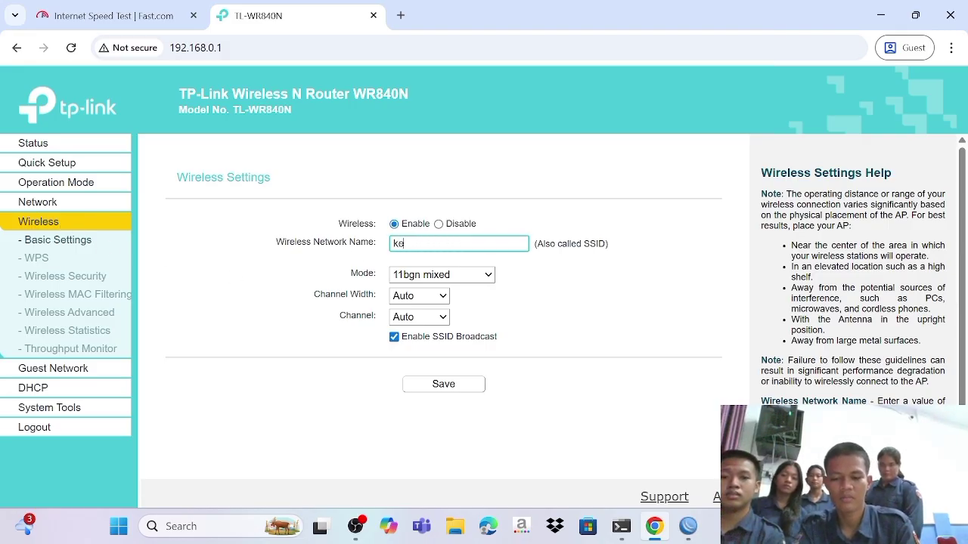
text(kelompo)
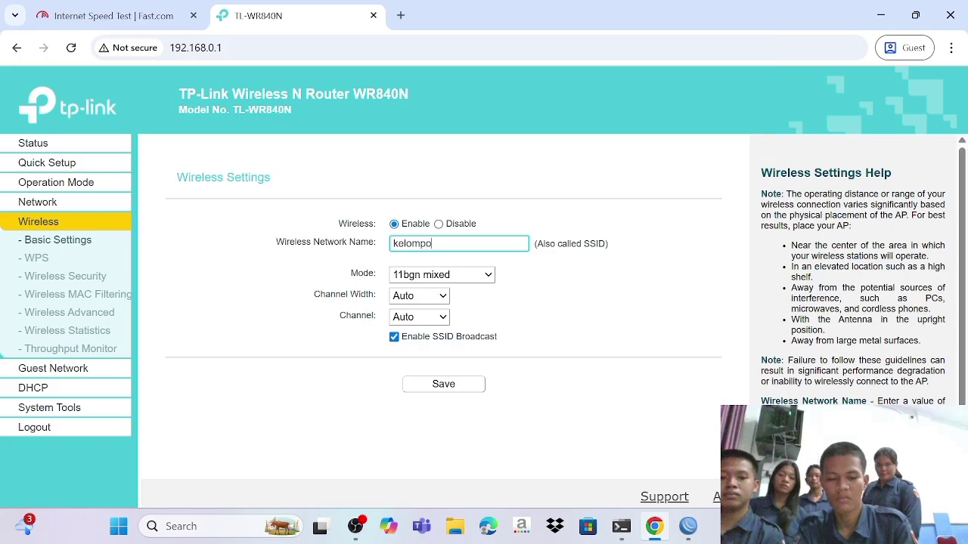
text(k 5)
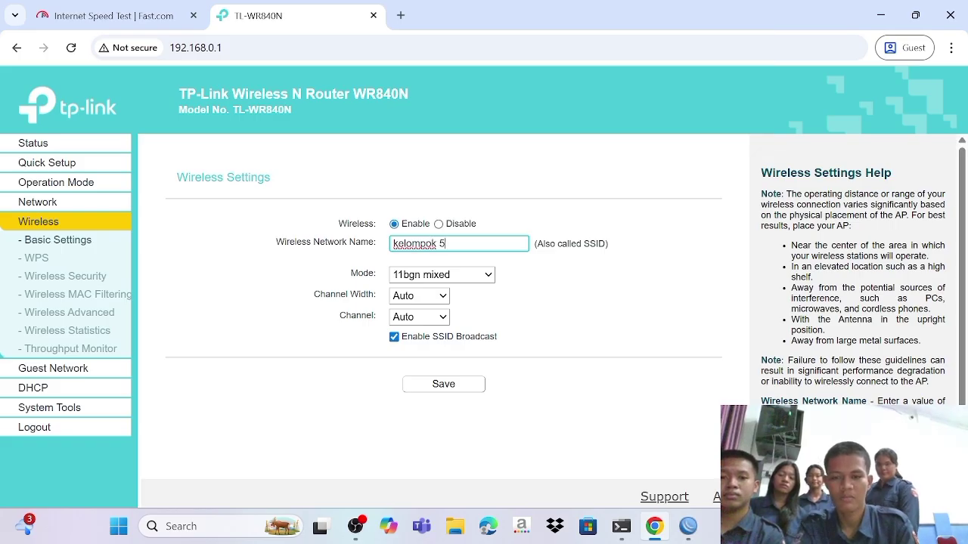
click(454, 385)
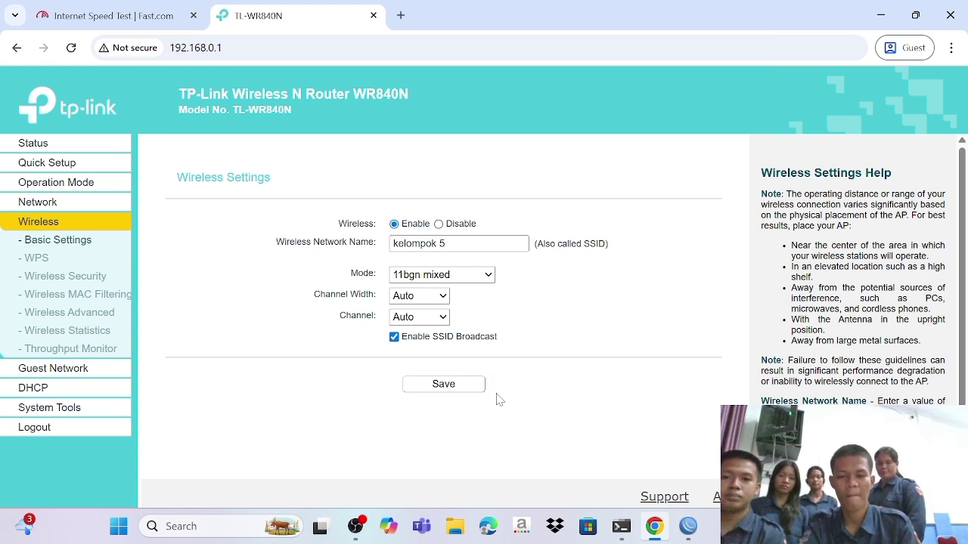
Step: Replace the WPA2-PSK wireless password with a new one and save the Wireless Security settings
click(70, 277)
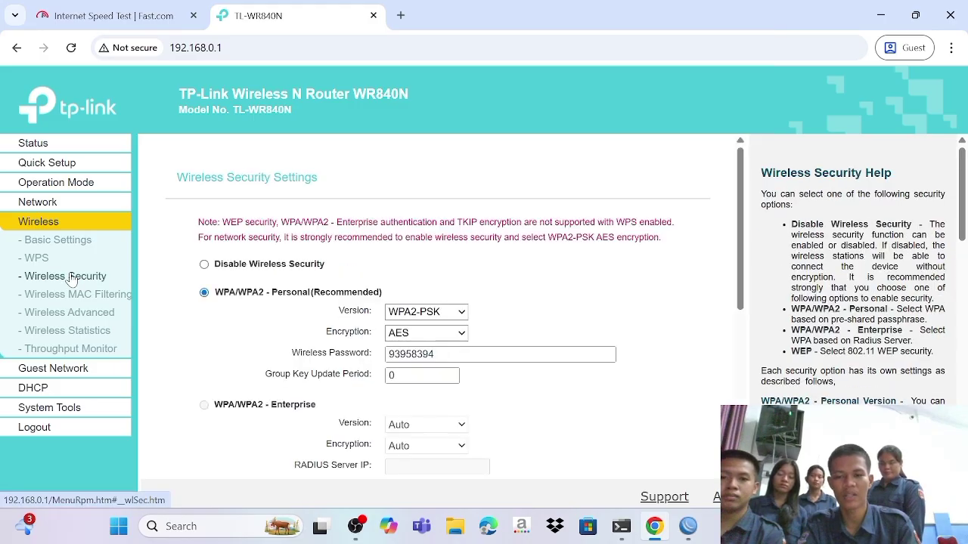
click(435, 354)
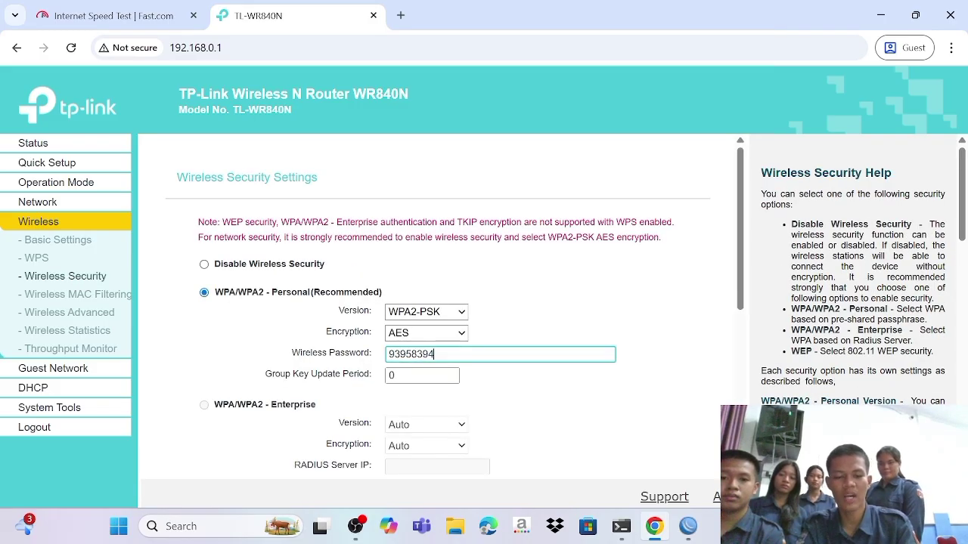
key(BackSpace)
key(BackSpace)
key(BackSpace)
key(BackSpace)
key(BackSpace)
key(BackSpace)
key(BackSpace)
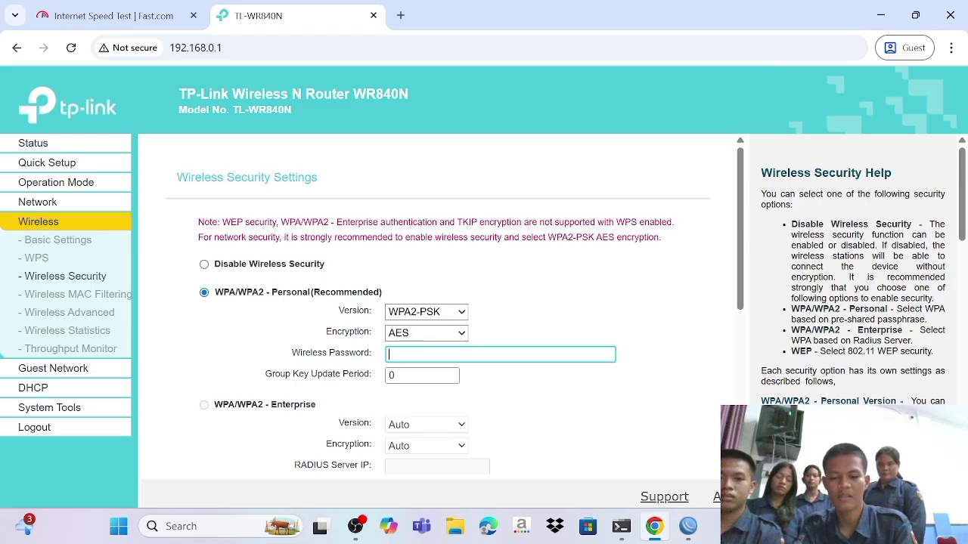
text(87654)
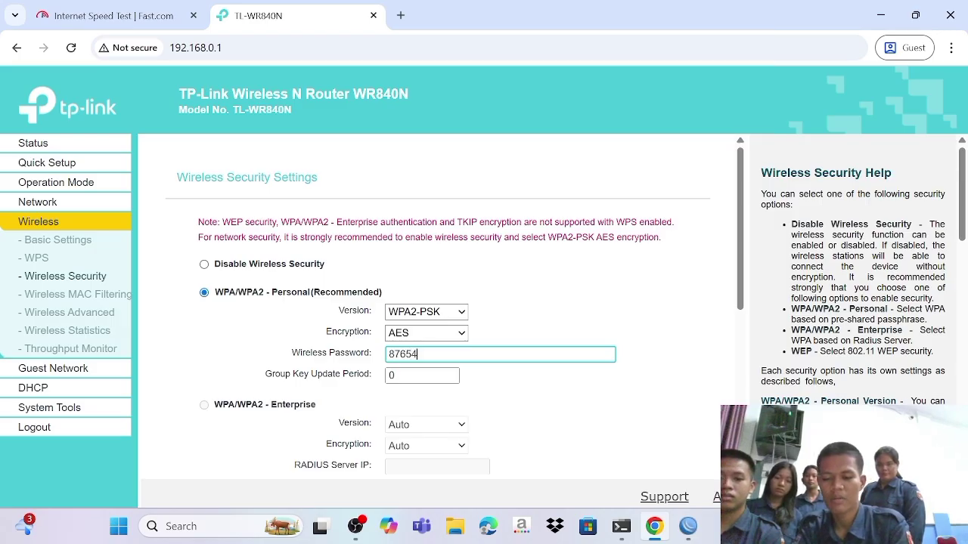
text(321)
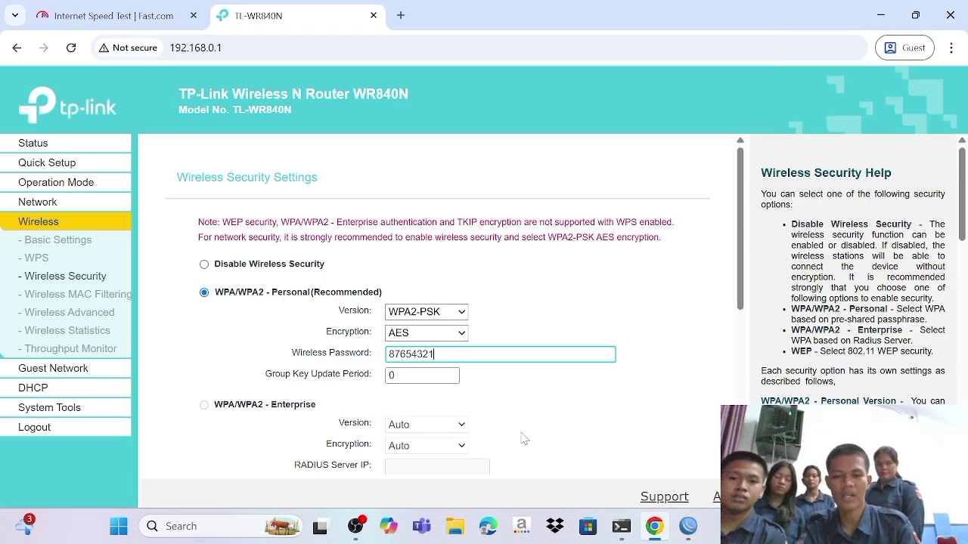
scroll(521, 439, down, 2)
scroll(522, 438, down, 3)
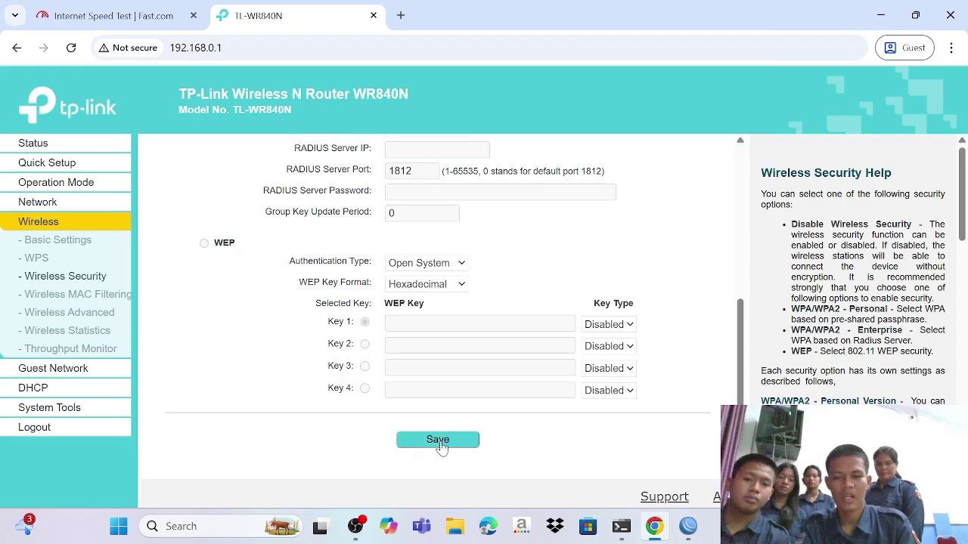
click(436, 444)
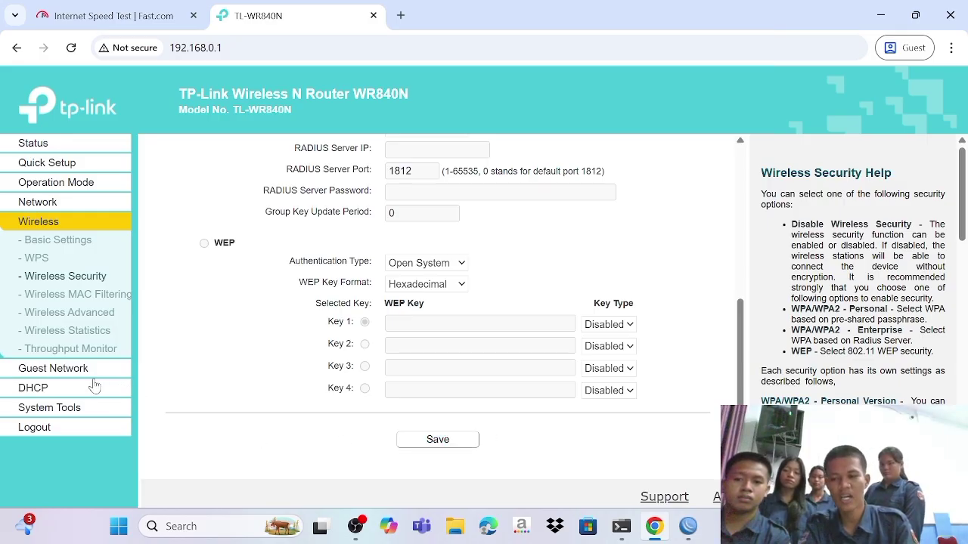
Step: Reboot the TP-Link router from System Tools > Reboot and confirm the restart
click(80, 410)
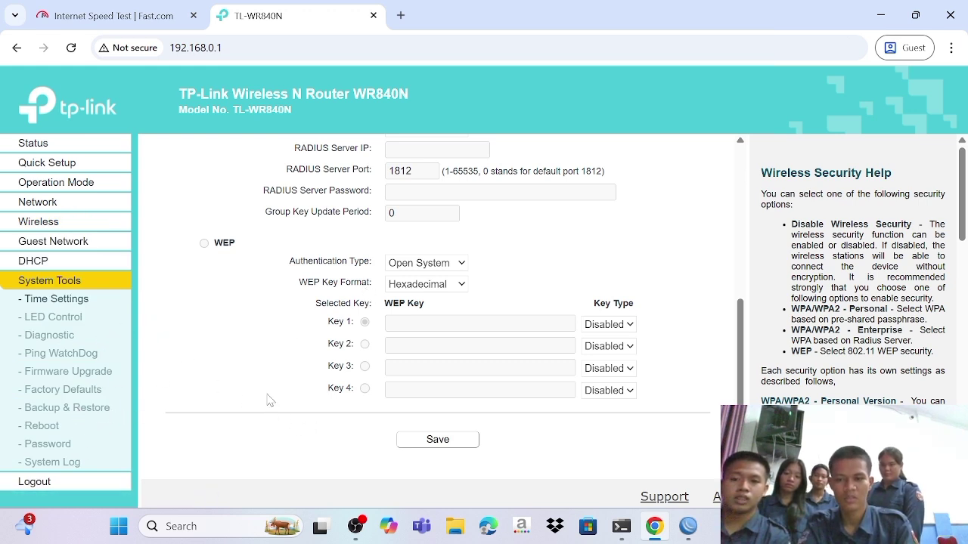
click(47, 428)
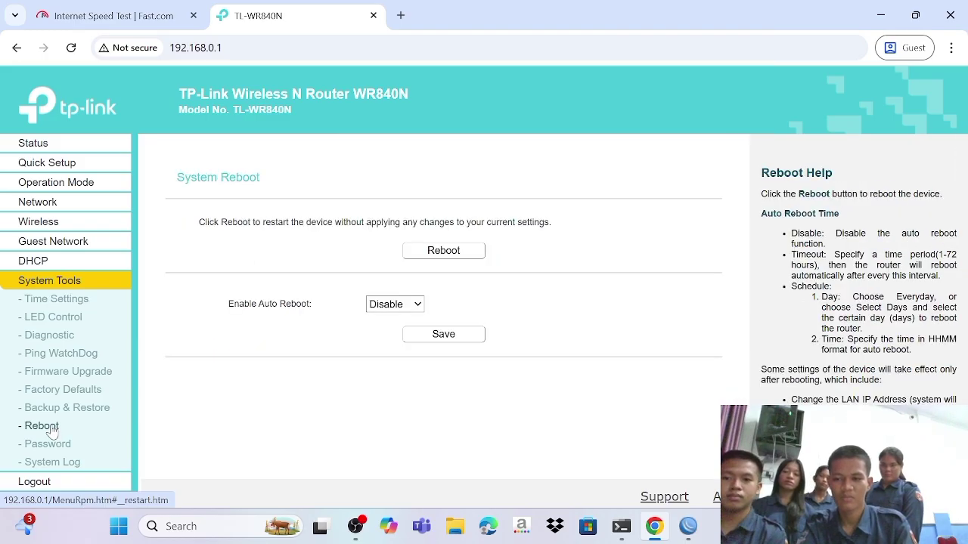
click(454, 252)
click(553, 141)
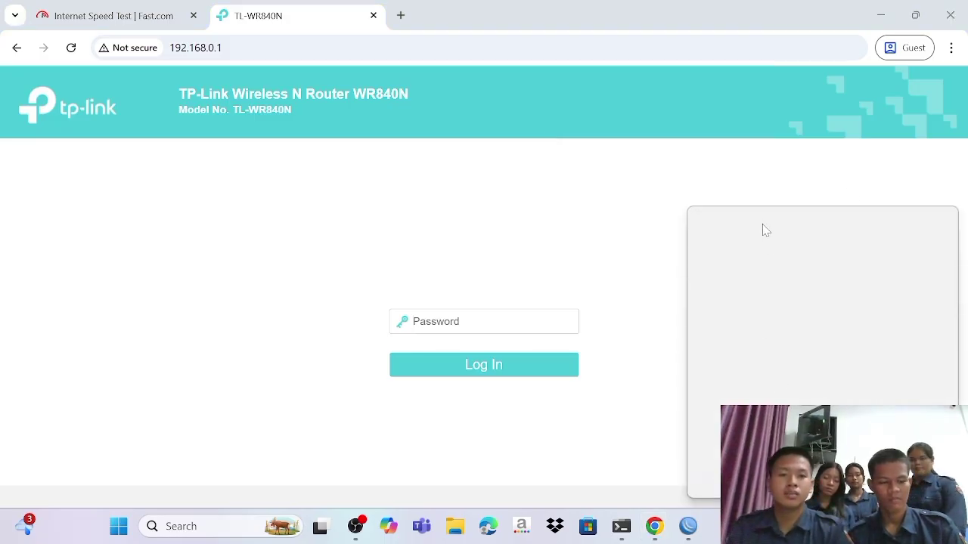
Step: Check the laptop is connected to the 'kelompok 5' Wi-Fi, then return to WinBox
click(754, 241)
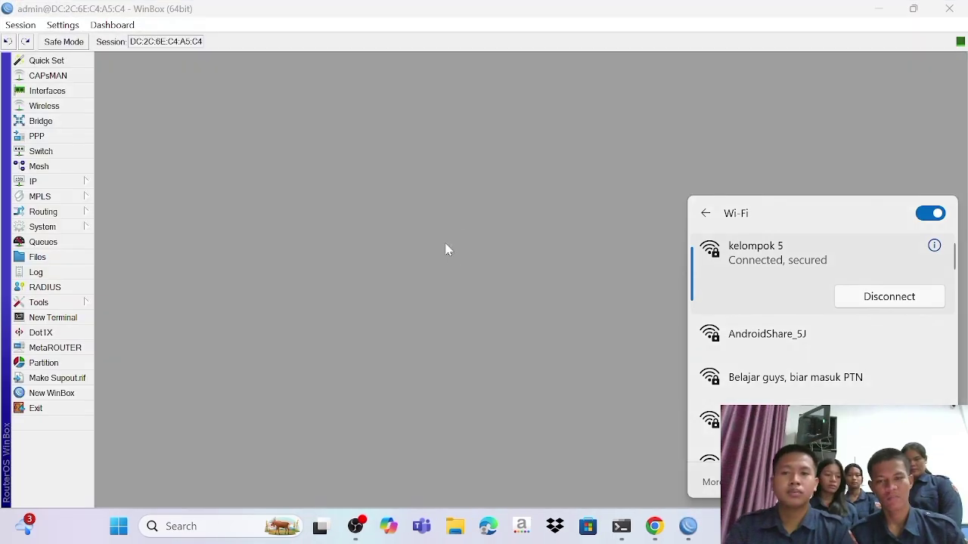
click(443, 236)
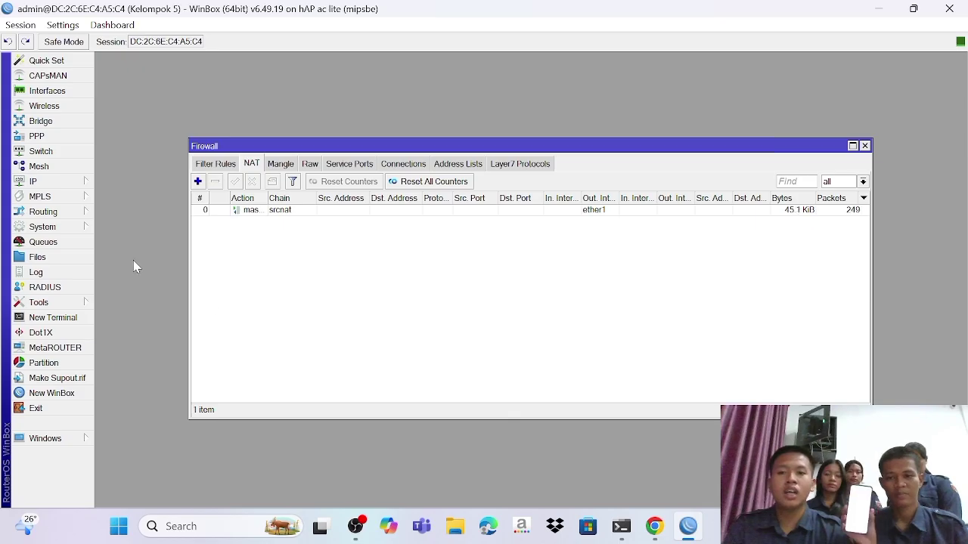
Step: Show the DHCP Server leases list with the four bound leases on dhcp1
click(67, 183)
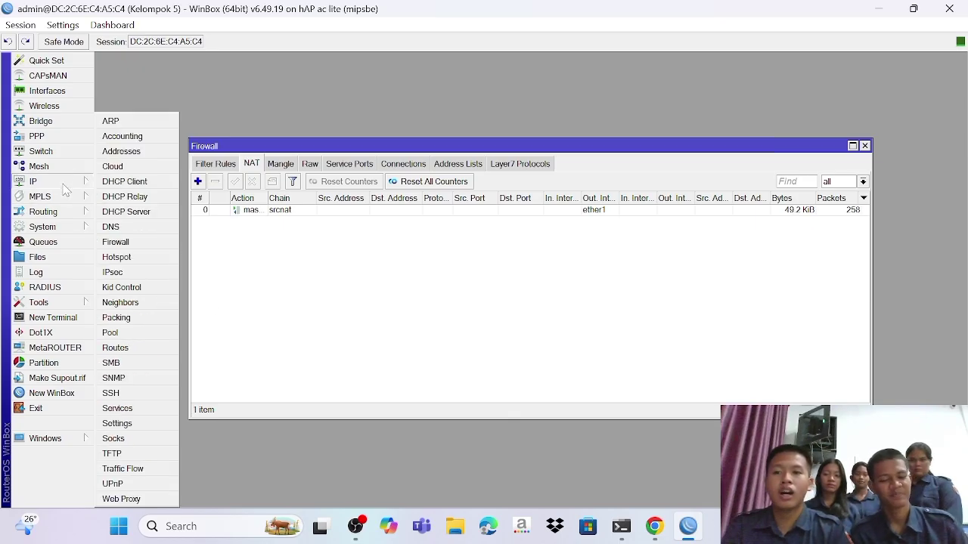
click(133, 213)
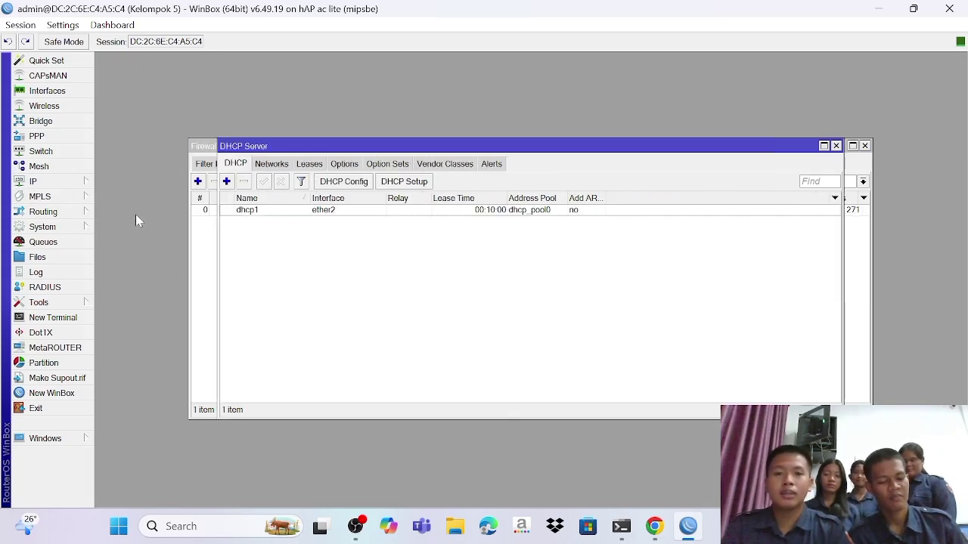
click(317, 165)
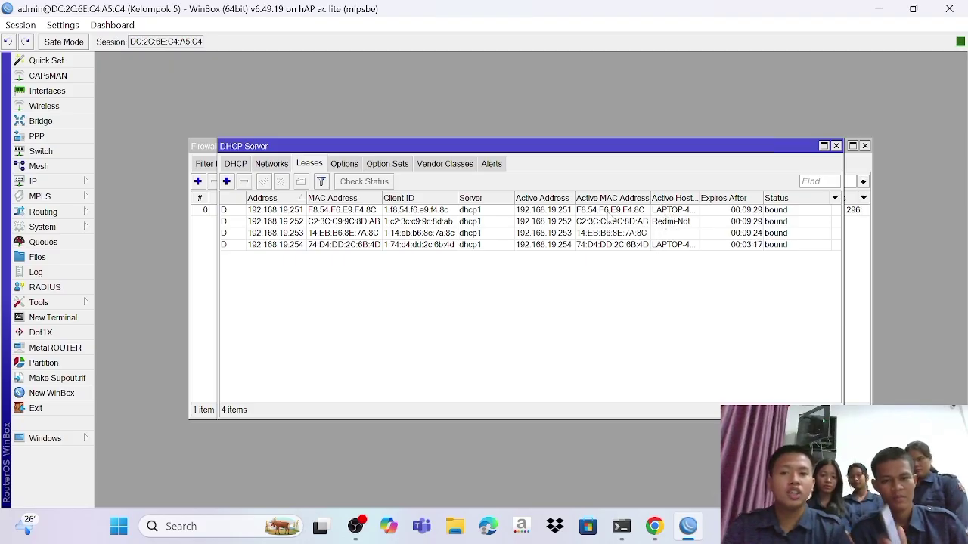
Step: Inspect the 192.168.19.252 lease and make it static
double_click(660, 225)
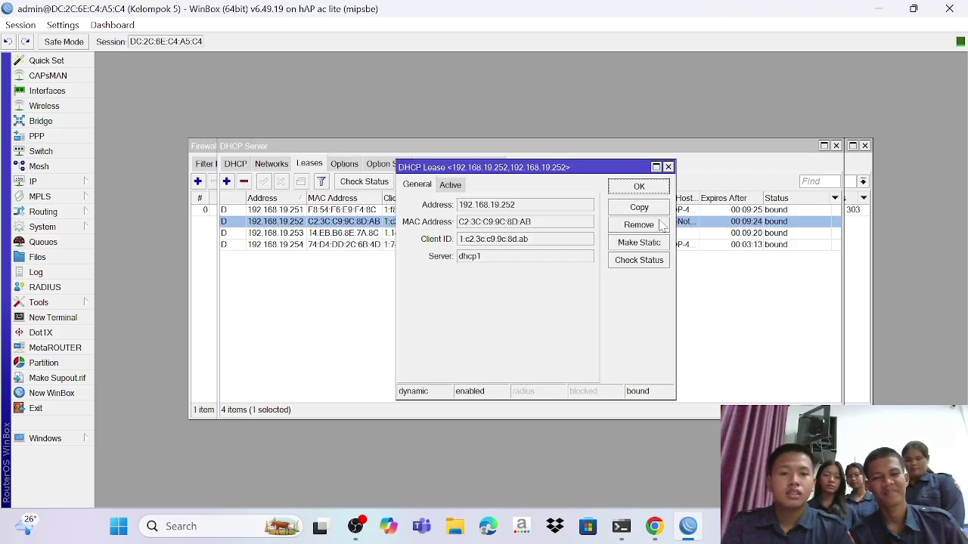
click(669, 166)
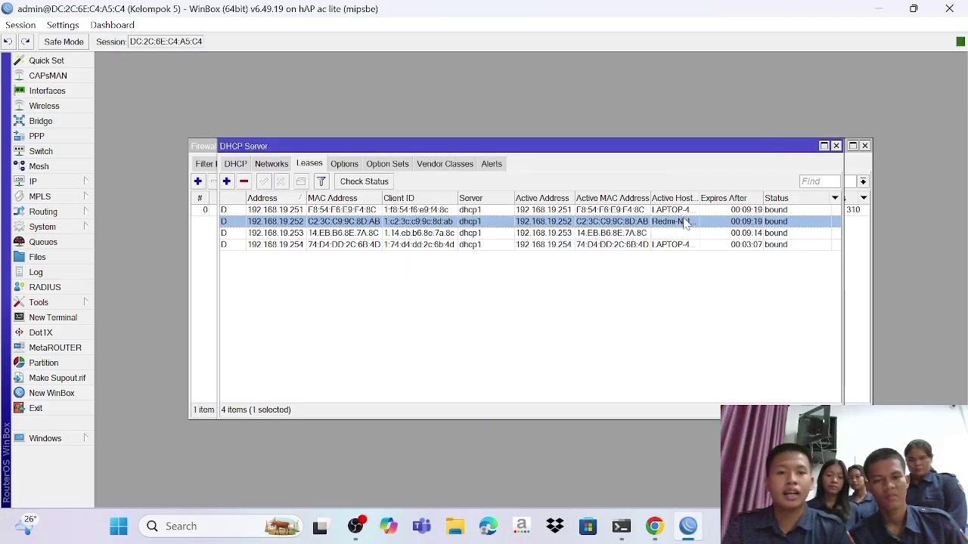
right_click(682, 219)
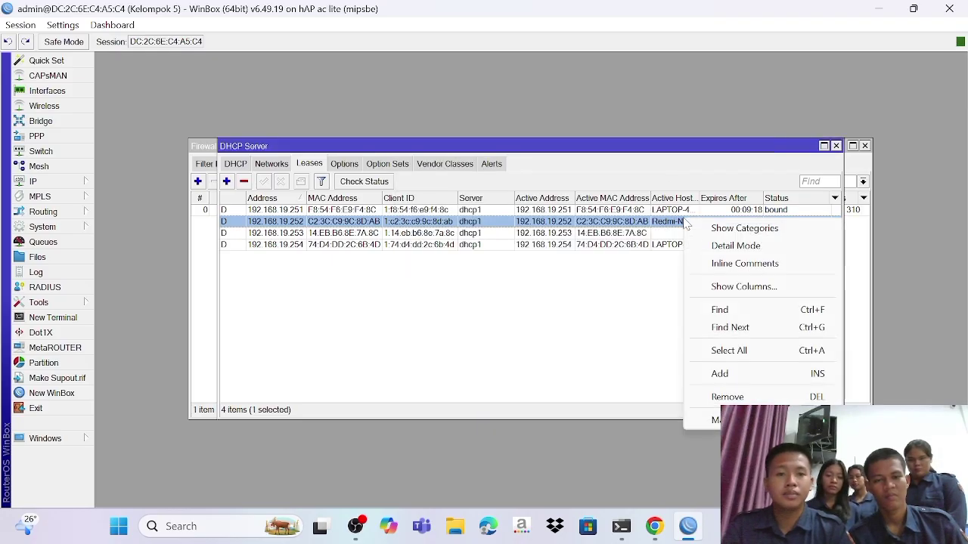
click(715, 420)
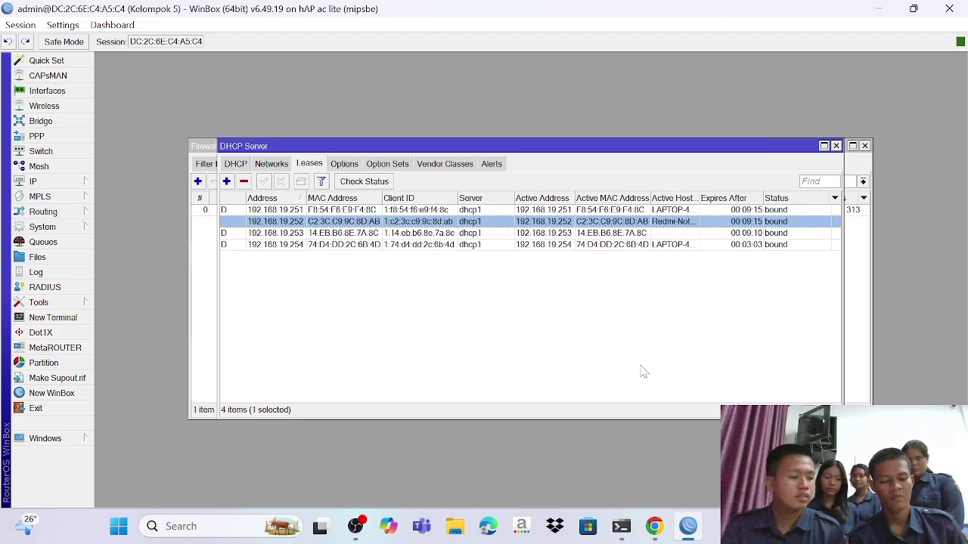